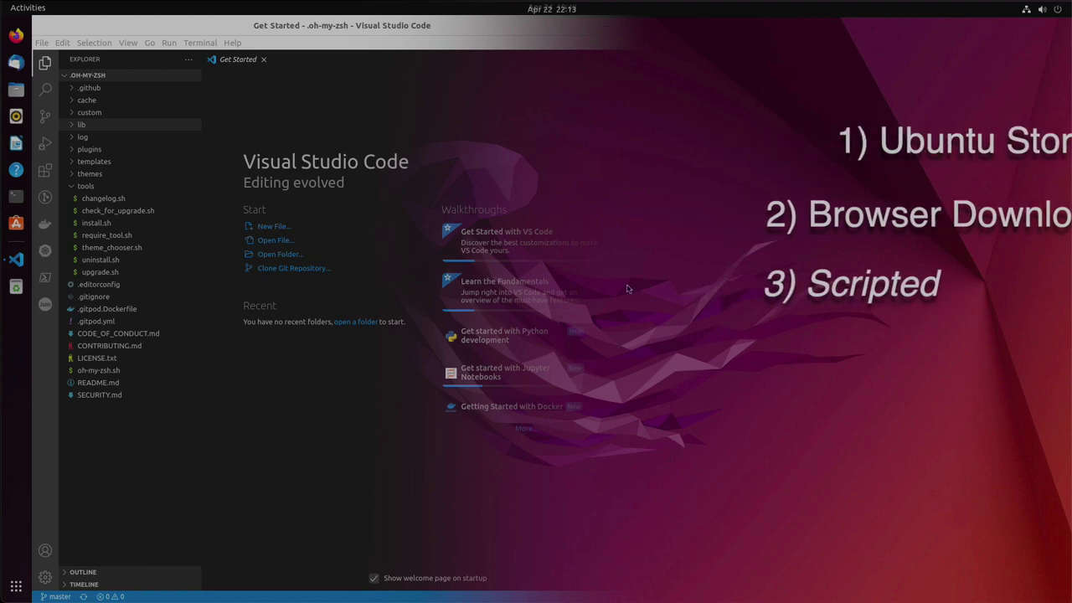
Search Ubuntu Software for 'visual studio'.
{"action": "left_click", "coordinate": [15, 225]}
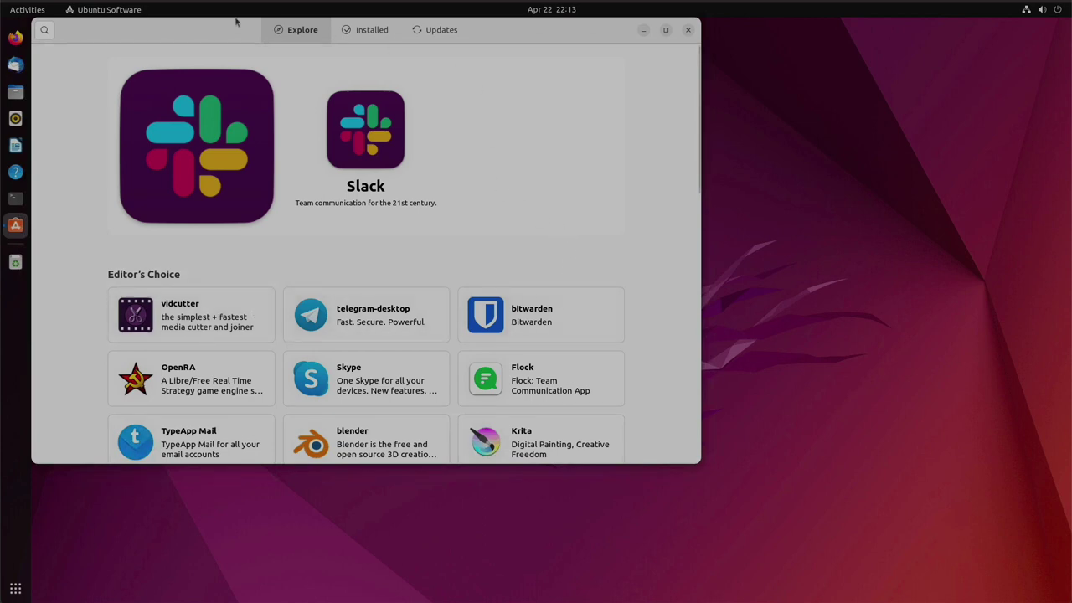
{"action": "left_click", "coordinate": [46, 30]}
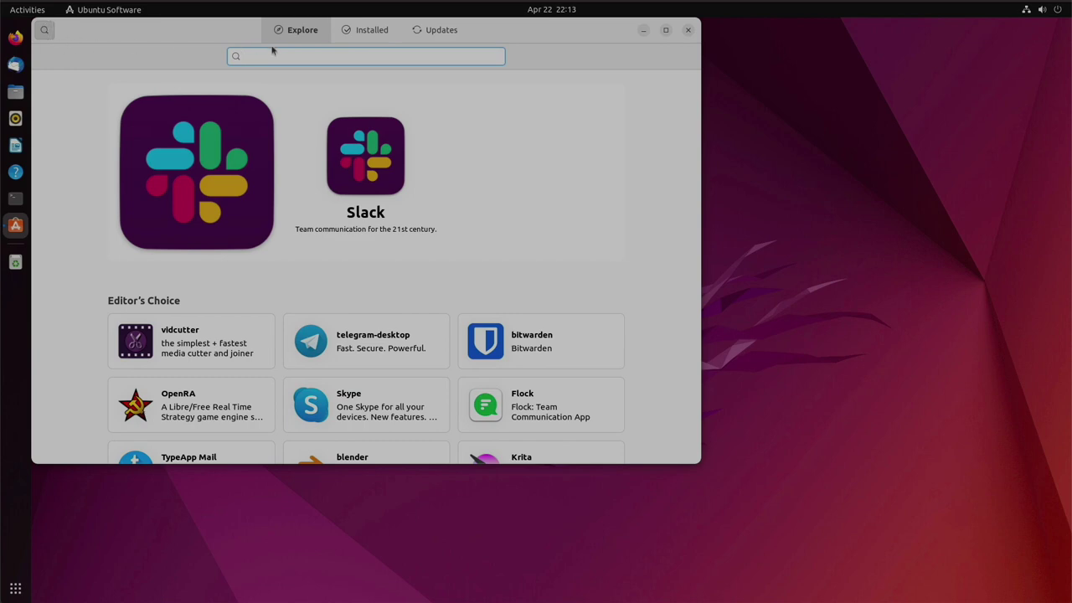
{"action": "type", "text": "vis"}
{"action": "type", "text": "ual st"}
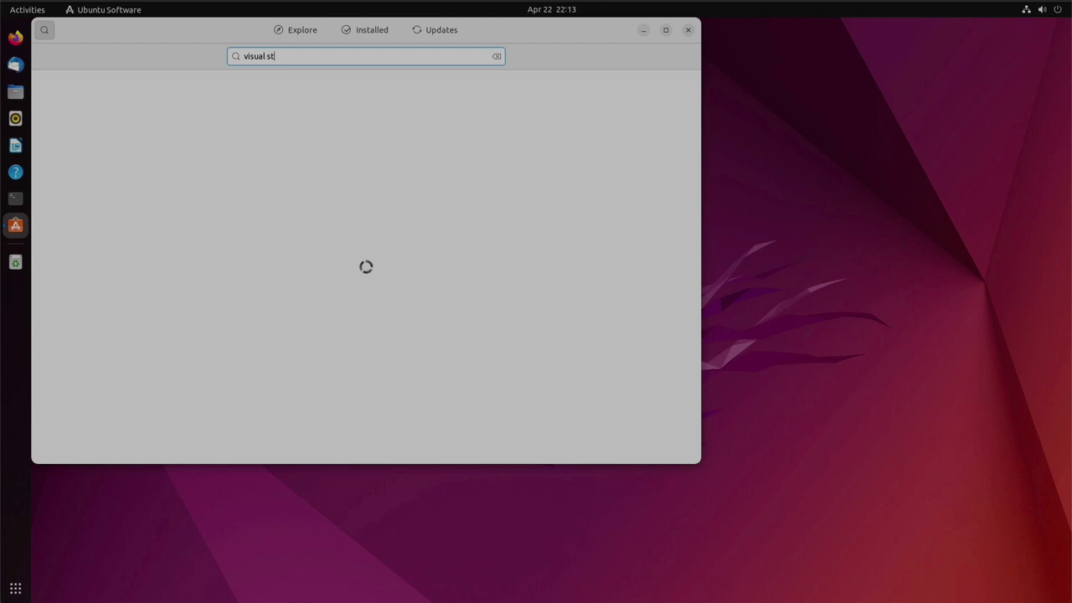
{"action": "type", "text": "udio"}
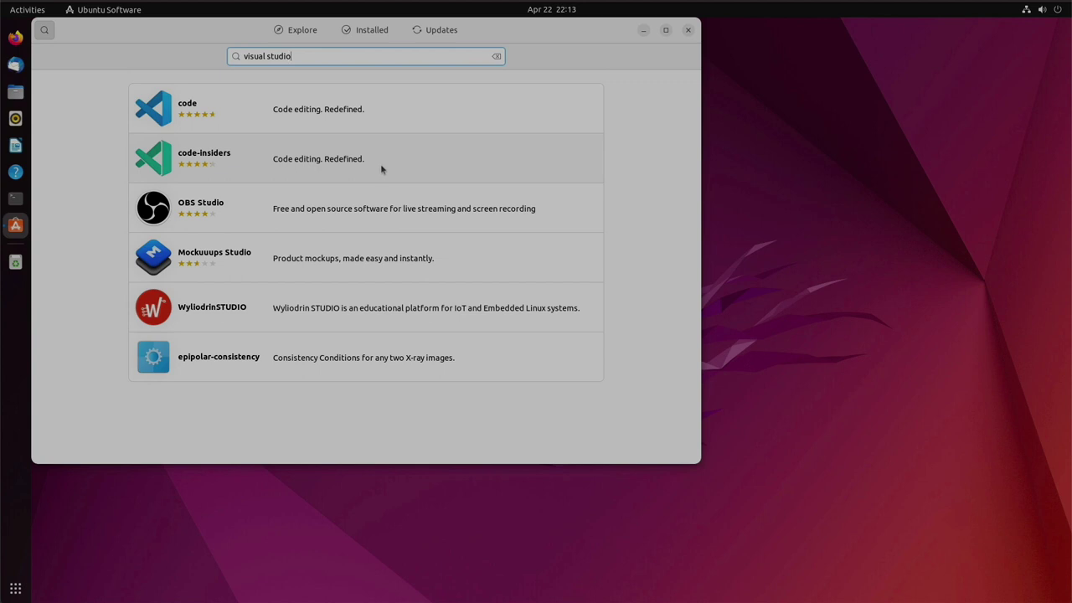
Review the 'code' result's details page and install the code snap.
{"action": "left_click", "coordinate": [352, 115]}
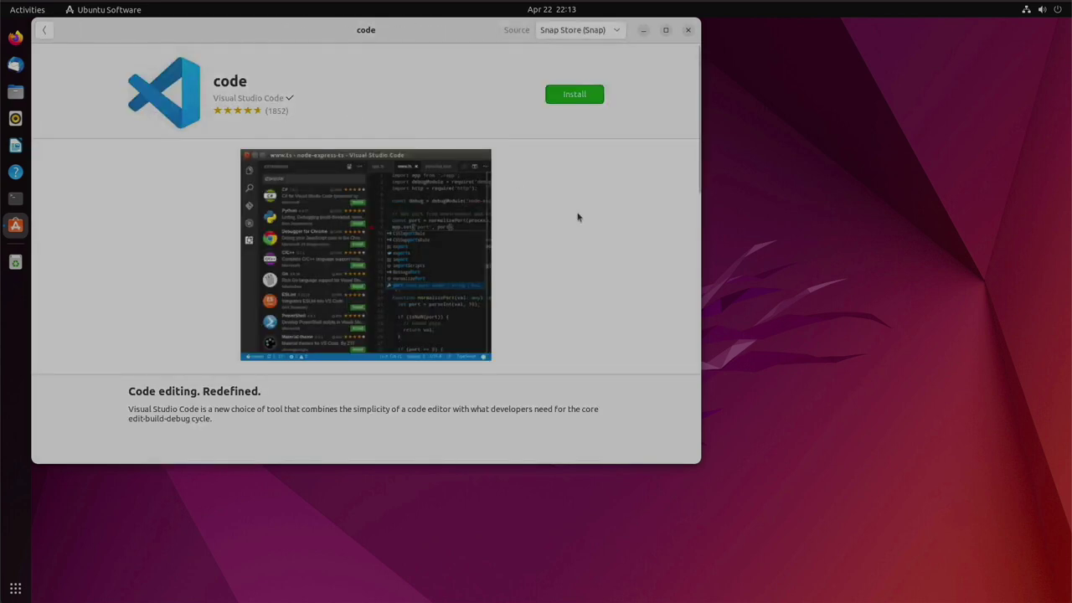
{"action": "scroll", "coordinate": [577, 217], "scroll_direction": "down", "scroll_amount": 3}
{"action": "scroll", "coordinate": [577, 217], "scroll_direction": "down", "scroll_amount": 2}
{"action": "scroll", "coordinate": [577, 217], "scroll_direction": "down", "scroll_amount": 2}
{"action": "scroll", "coordinate": [577, 217], "scroll_direction": "down", "scroll_amount": 4}
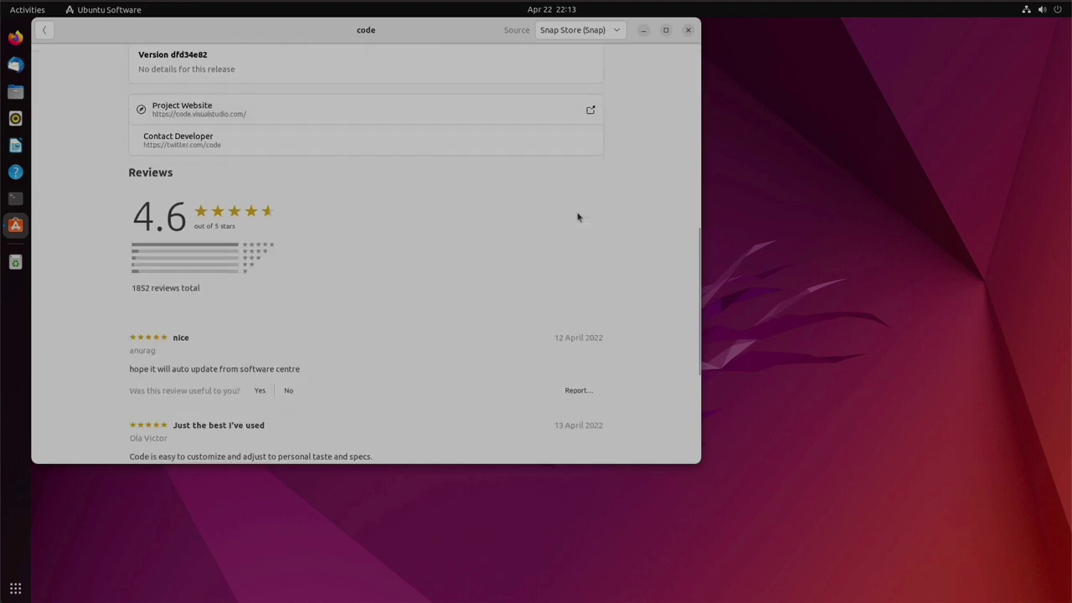
{"action": "scroll", "coordinate": [577, 217], "scroll_direction": "up", "scroll_amount": 4}
{"action": "scroll", "coordinate": [577, 217], "scroll_direction": "up", "scroll_amount": 4}
{"action": "scroll", "coordinate": [573, 193], "scroll_direction": "up", "scroll_amount": 4}
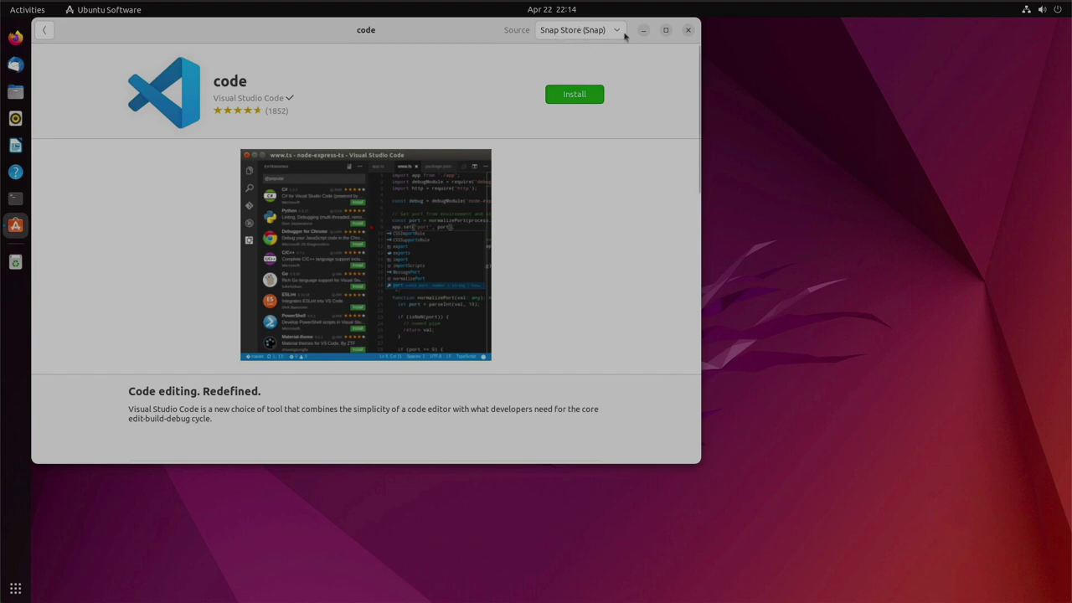
{"action": "left_click", "coordinate": [575, 99]}
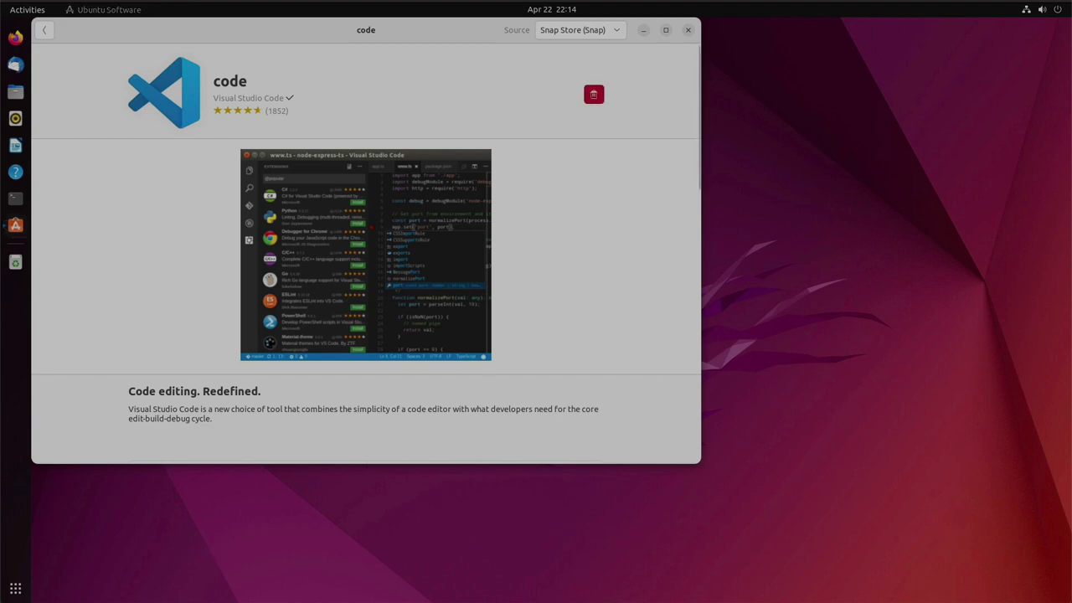
Check the app grid for the newly installed Visual Studio Code.
{"action": "left_click", "coordinate": [15, 590]}
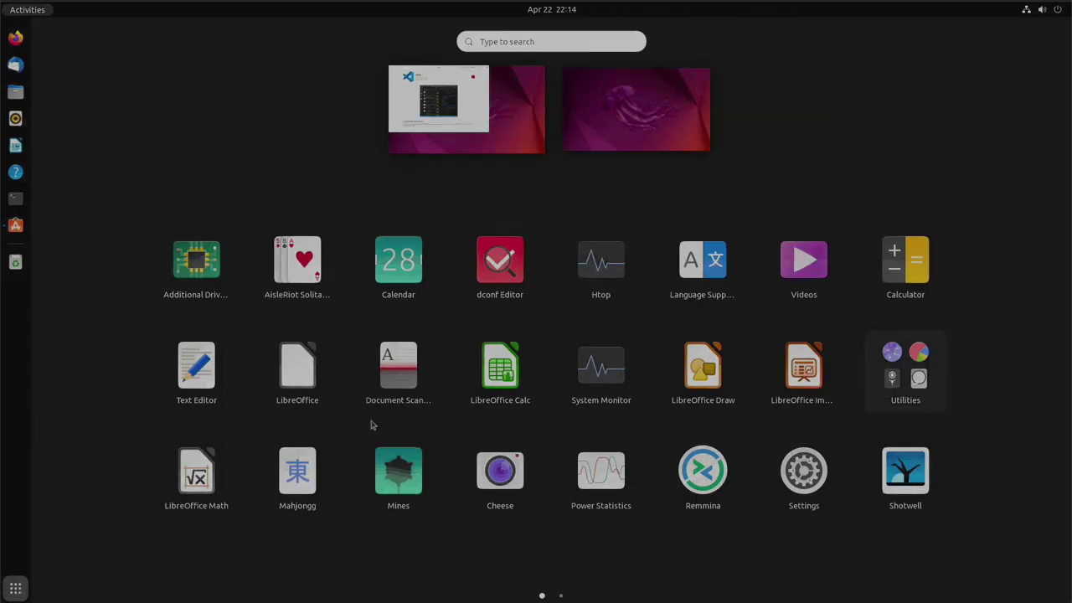
{"action": "scroll", "coordinate": [373, 425], "scroll_direction": "down", "scroll_amount": 1}
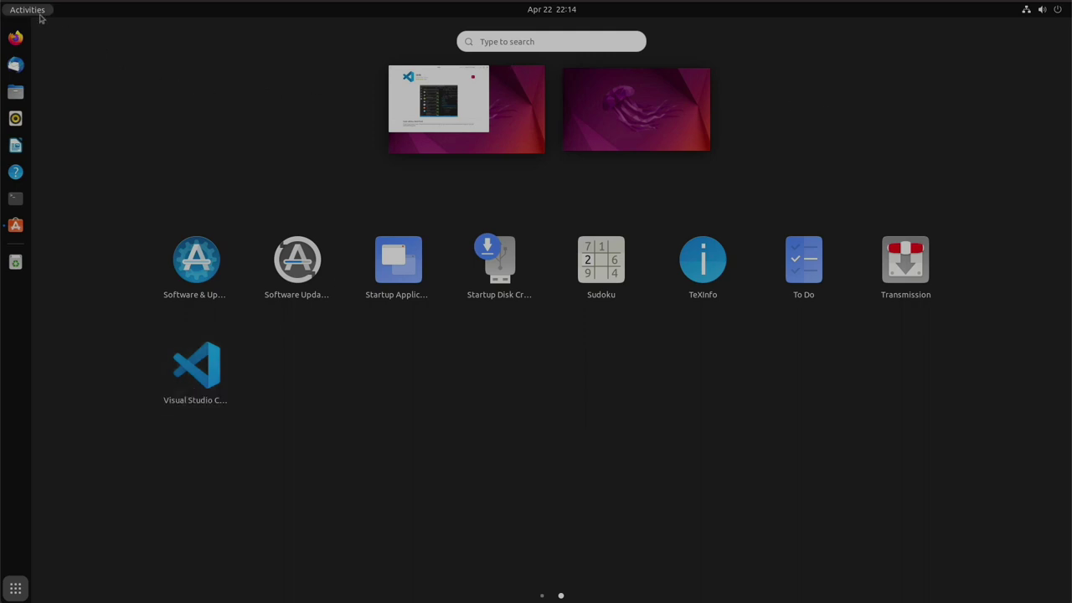
{"action": "left_click", "coordinate": [283, 140]}
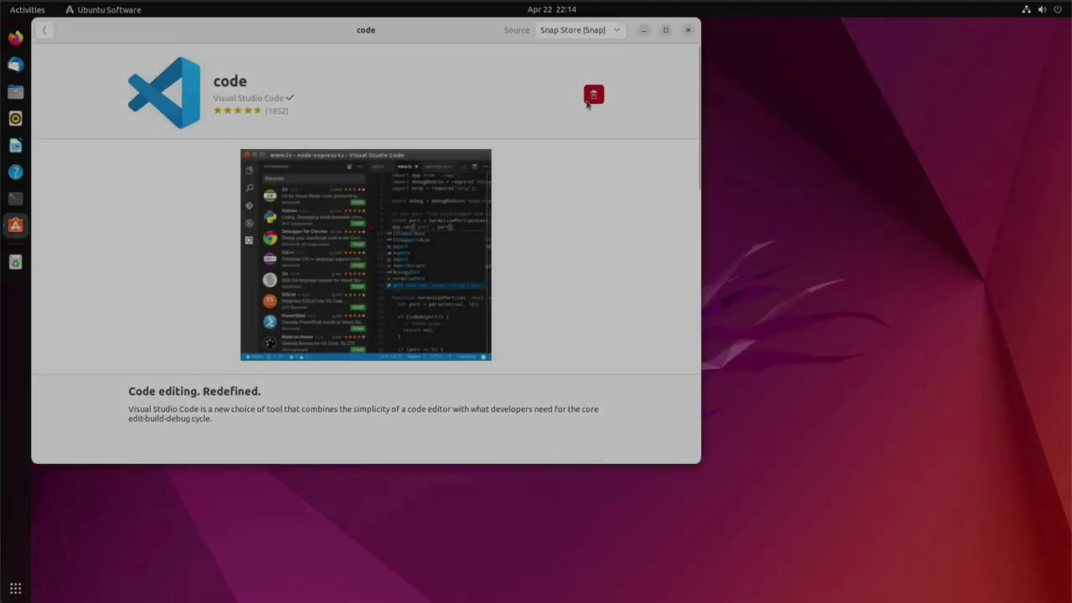
Uninstall the code snap, confirming the prompt, and close Ubuntu Software.
{"action": "left_click", "coordinate": [593, 95]}
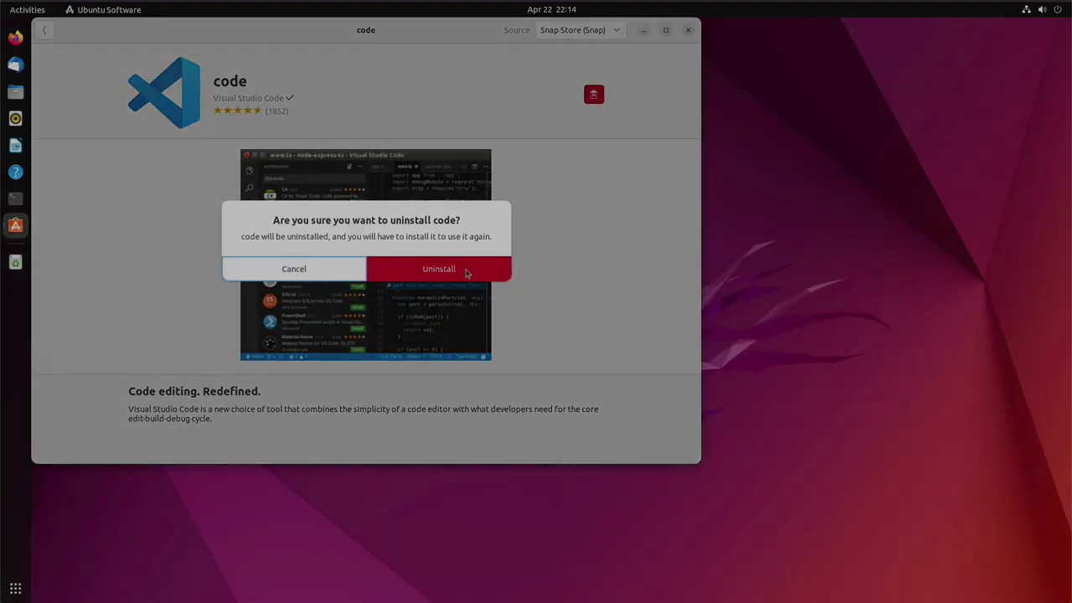
{"action": "left_click", "coordinate": [466, 273]}
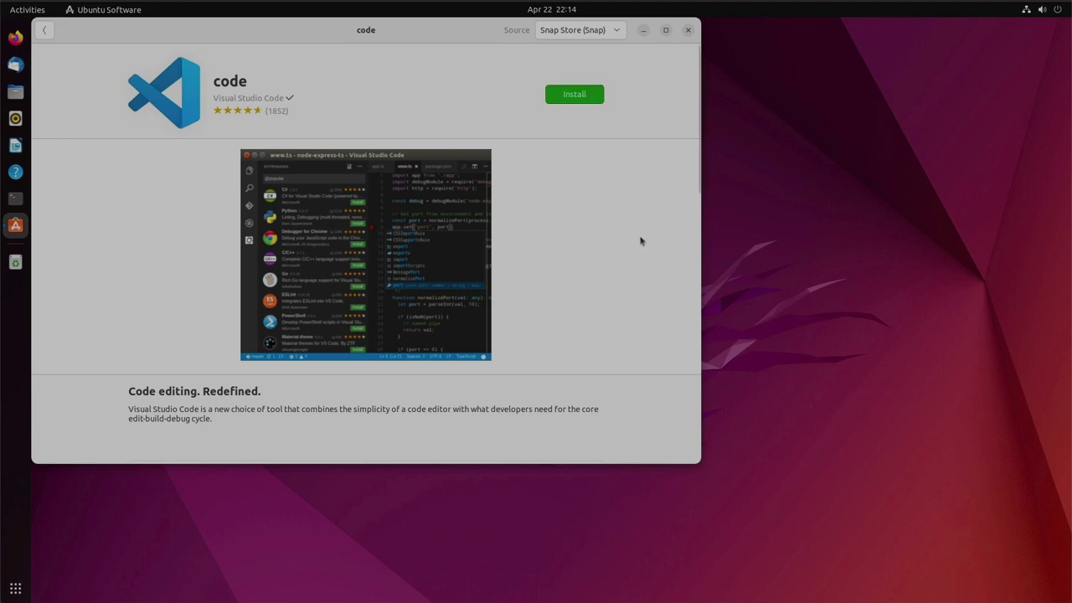
{"action": "left_click", "coordinate": [687, 31]}
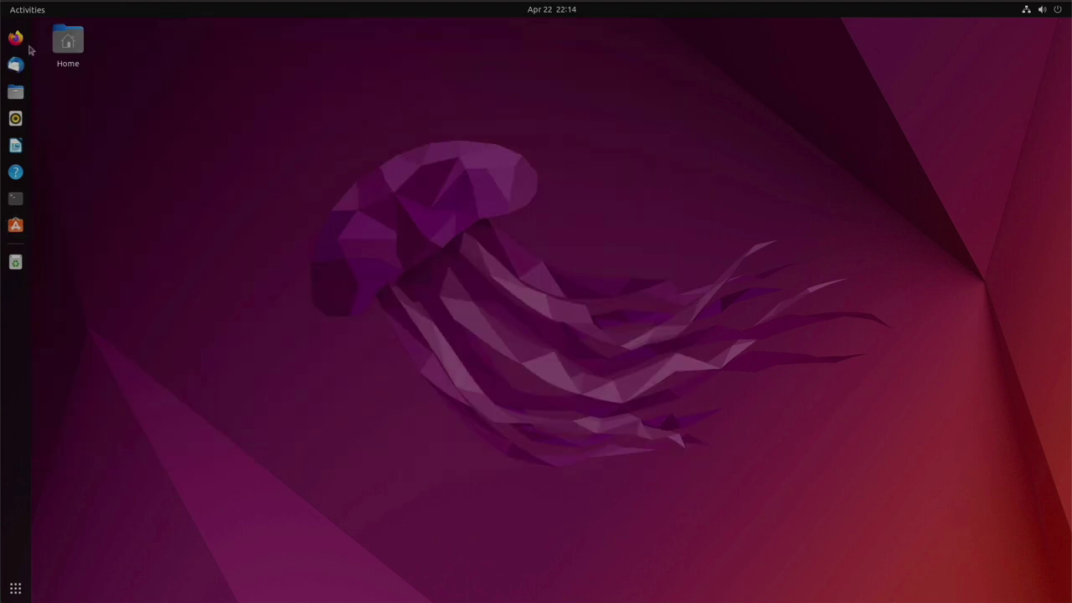
Download the 64-bit .deb package from code.visualstudio.com in Firefox.
{"action": "left_click", "coordinate": [16, 40]}
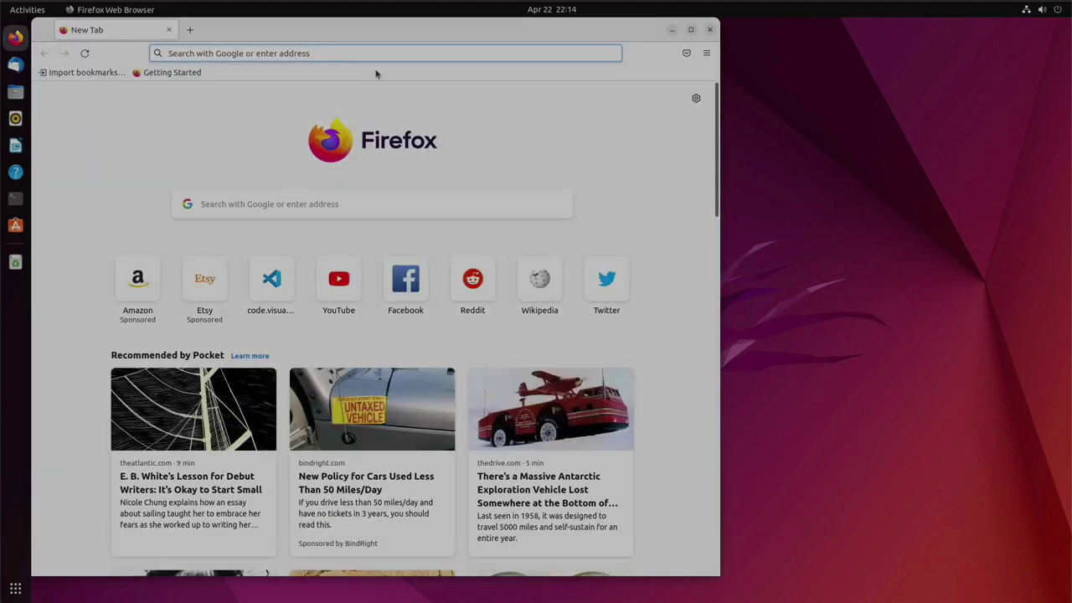
{"action": "left_click", "coordinate": [252, 58]}
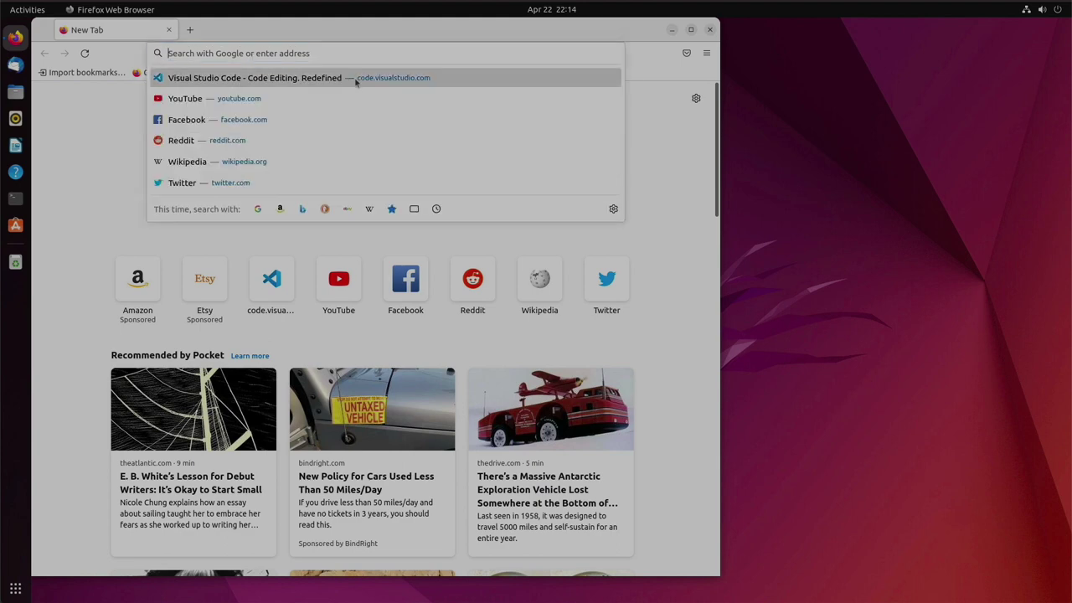
{"action": "left_click", "coordinate": [411, 79]}
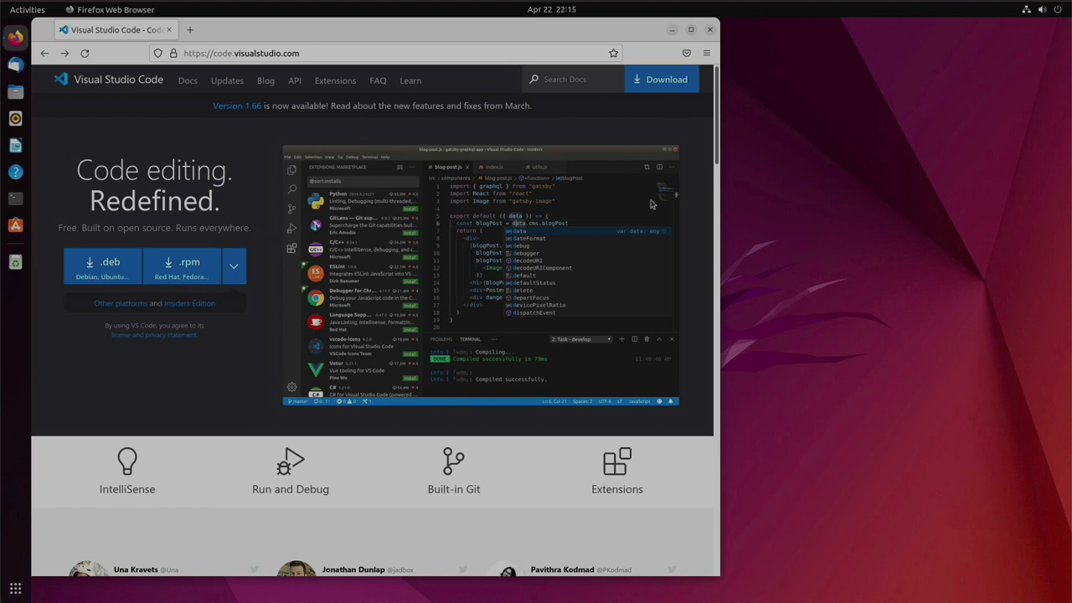
{"action": "left_click", "coordinate": [669, 88]}
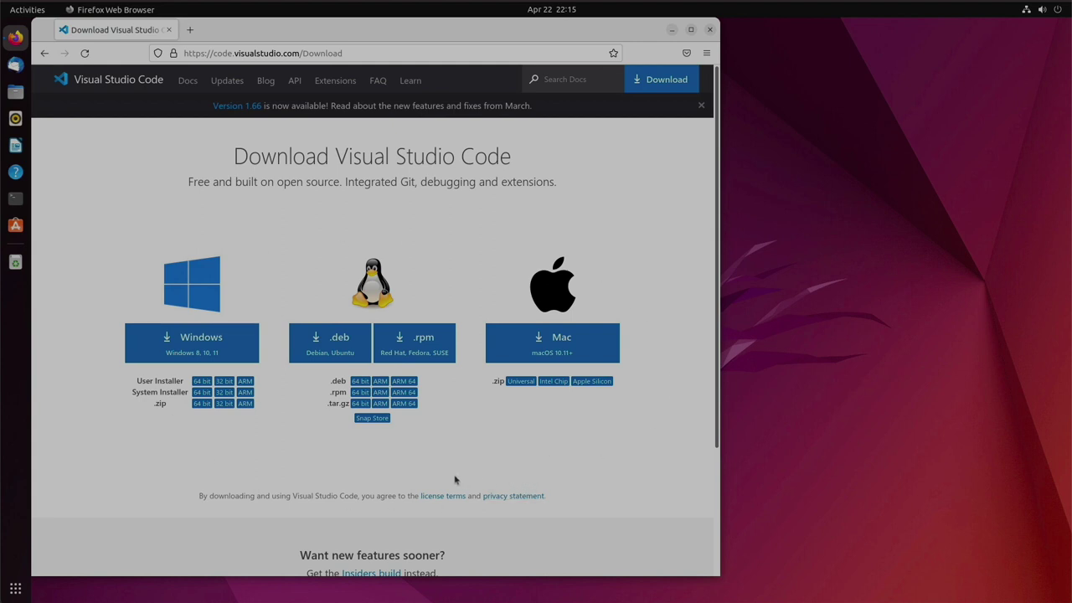
{"action": "left_click", "coordinate": [359, 381]}
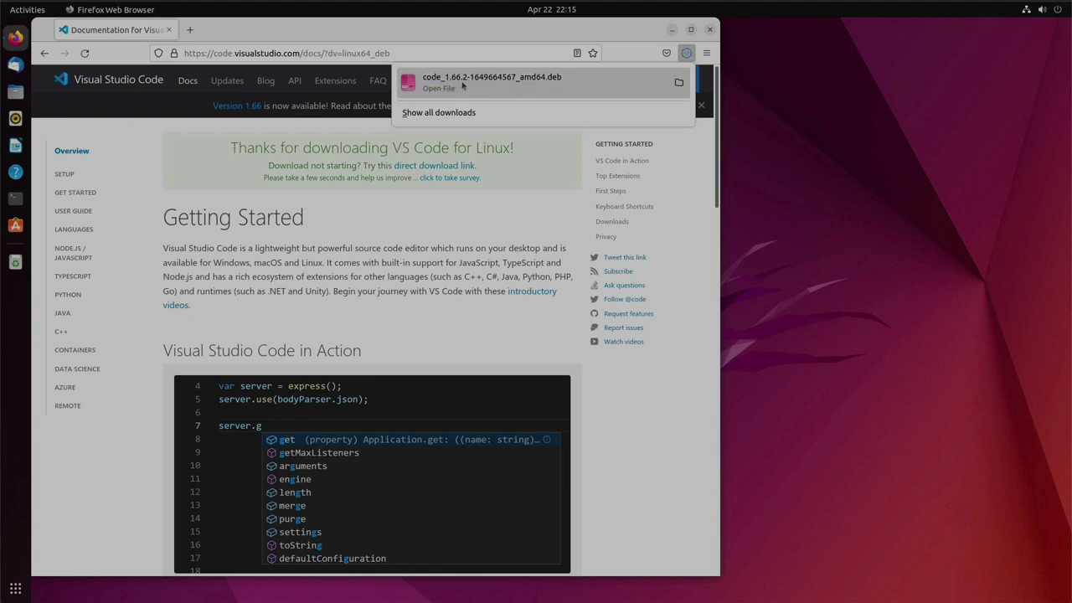
Open the downloaded code .deb file in its folder with Software Install.
{"action": "left_click", "coordinate": [679, 82]}
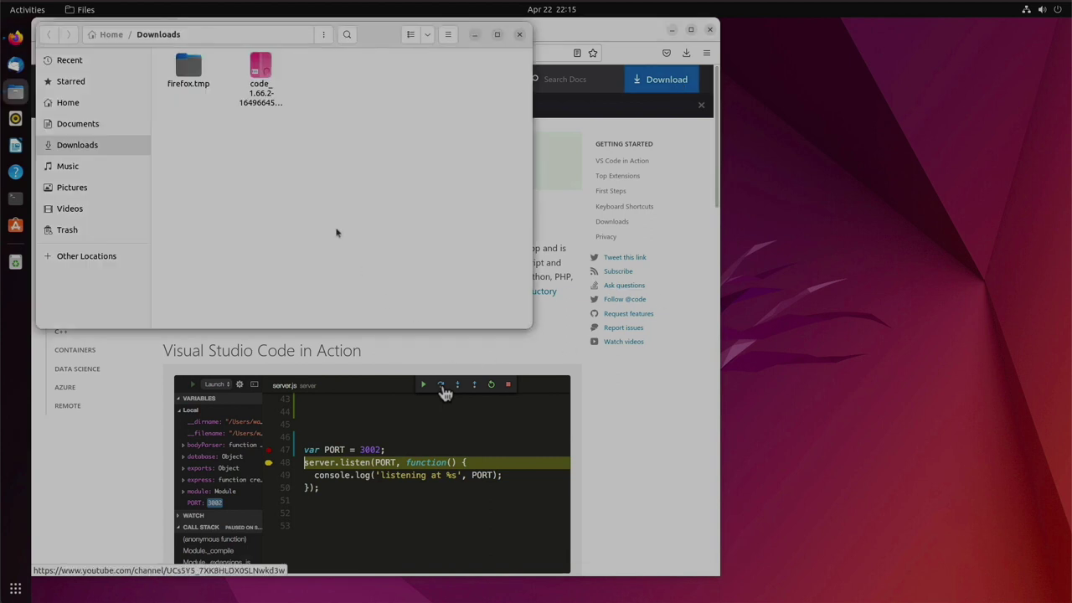
{"action": "right_click", "coordinate": [261, 77]}
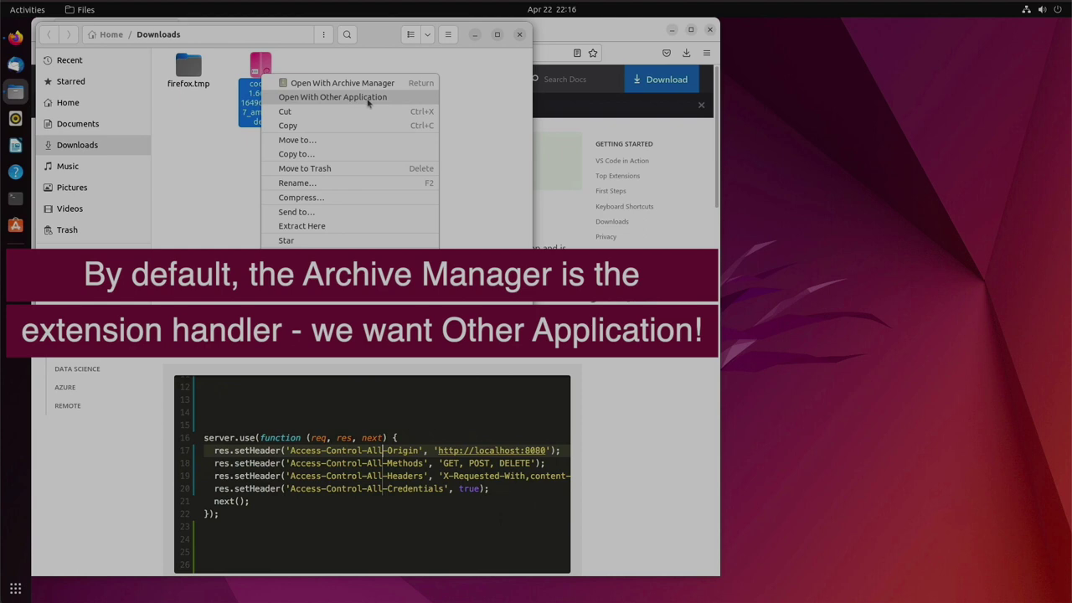
{"action": "left_click", "coordinate": [367, 99]}
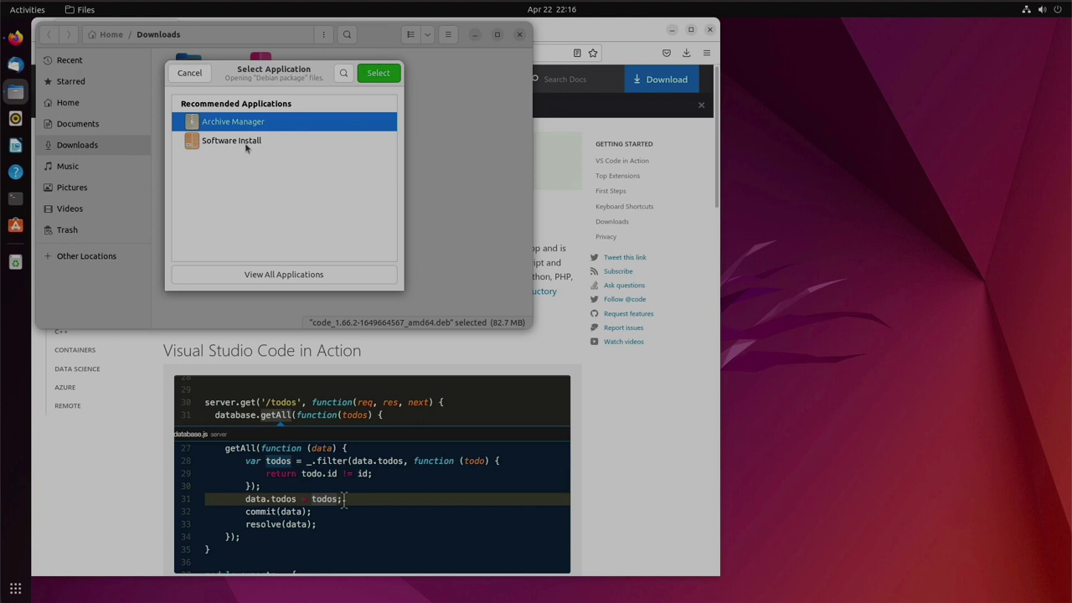
{"action": "left_click", "coordinate": [246, 148]}
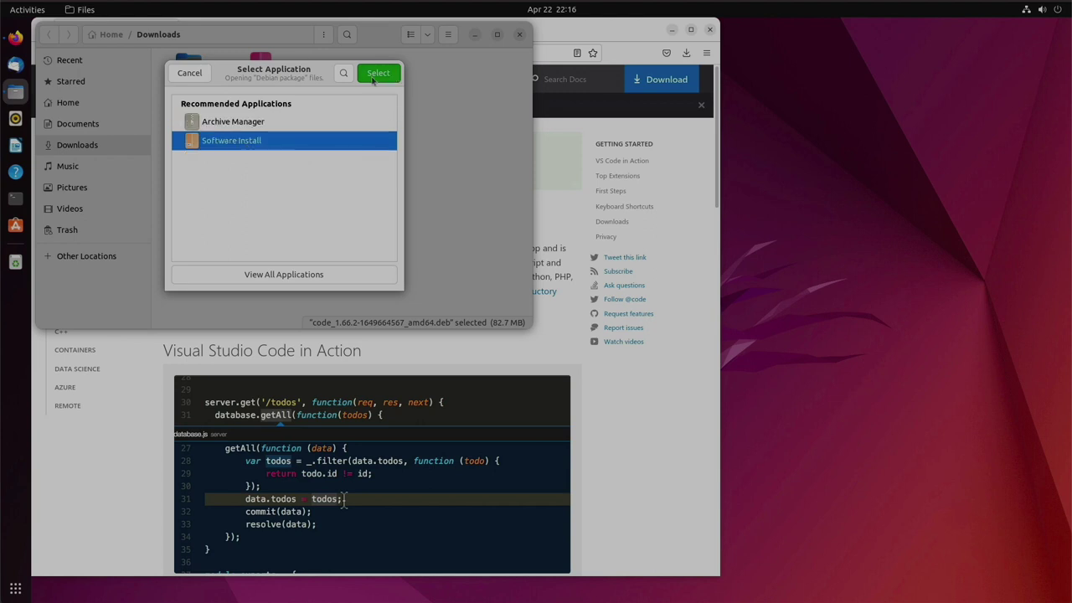
{"action": "left_click", "coordinate": [373, 75]}
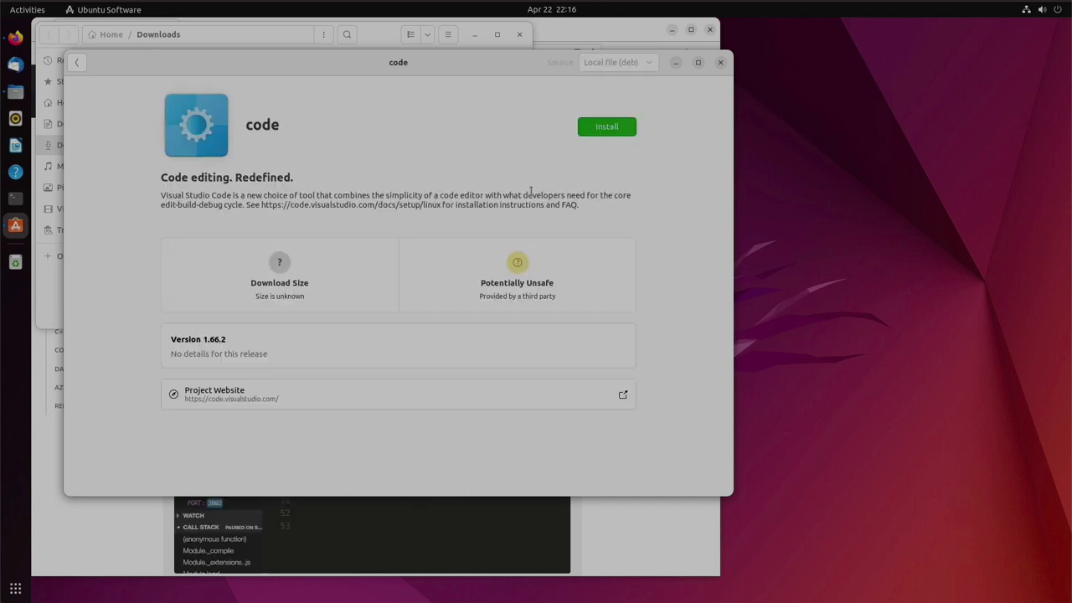
Install code 1.66.2 from the local .deb package page.
{"action": "left_click", "coordinate": [618, 128]}
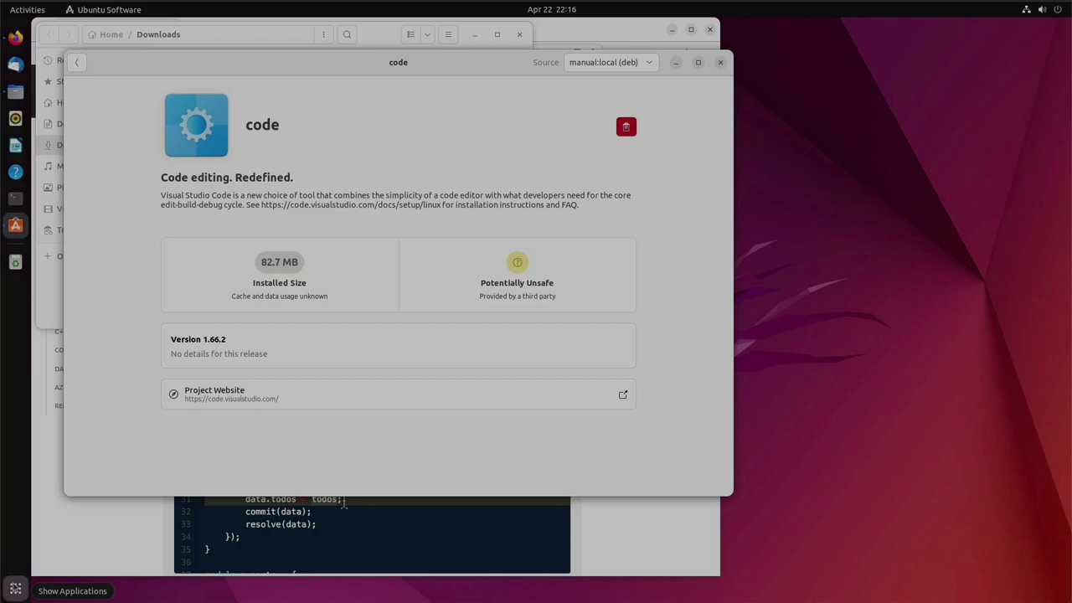
Launch Visual Studio Code from the app grid, then close its Get Started window.
{"action": "left_click", "coordinate": [15, 589]}
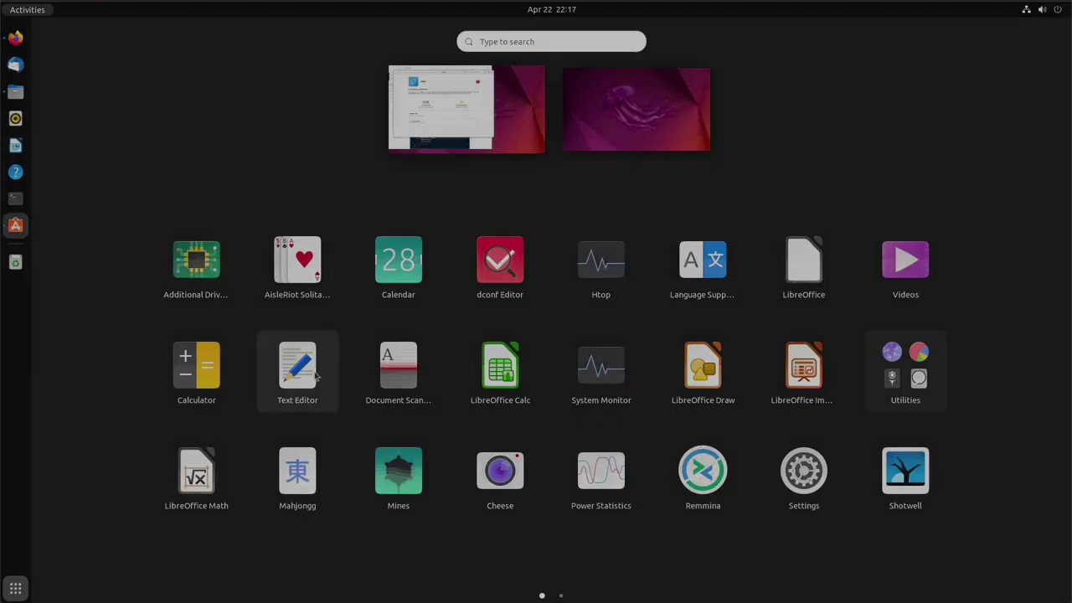
{"action": "scroll", "coordinate": [316, 378], "scroll_direction": "down", "scroll_amount": 1}
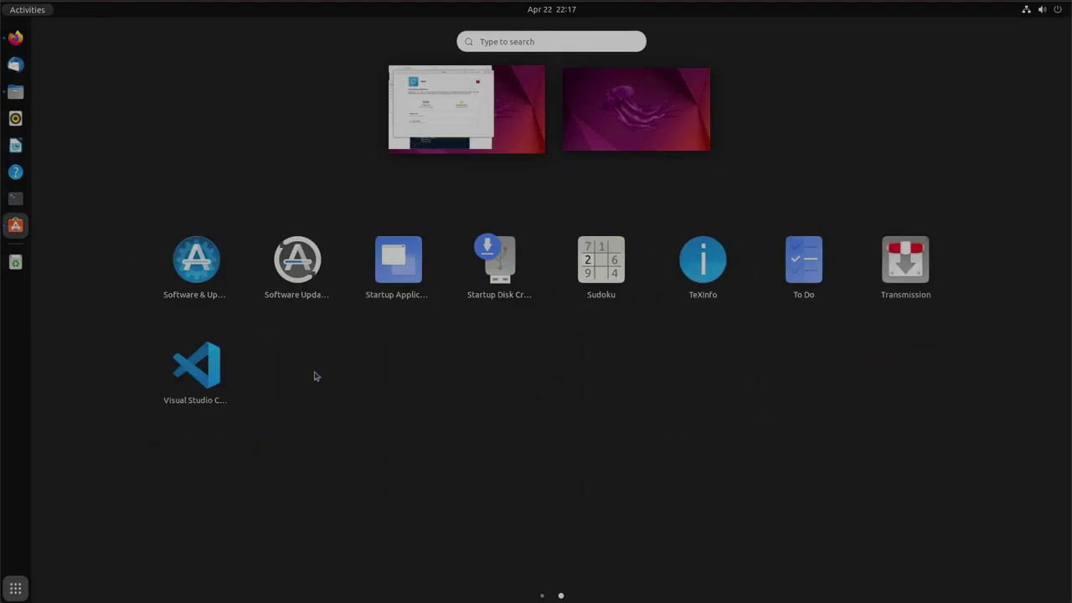
{"action": "left_click", "coordinate": [197, 385]}
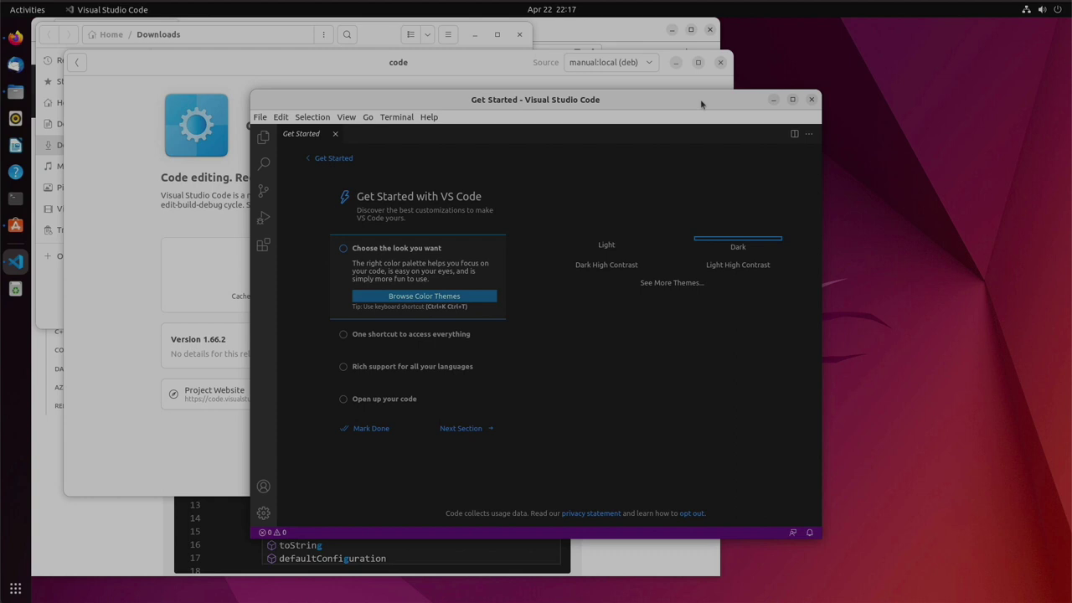
{"action": "left_click", "coordinate": [810, 101]}
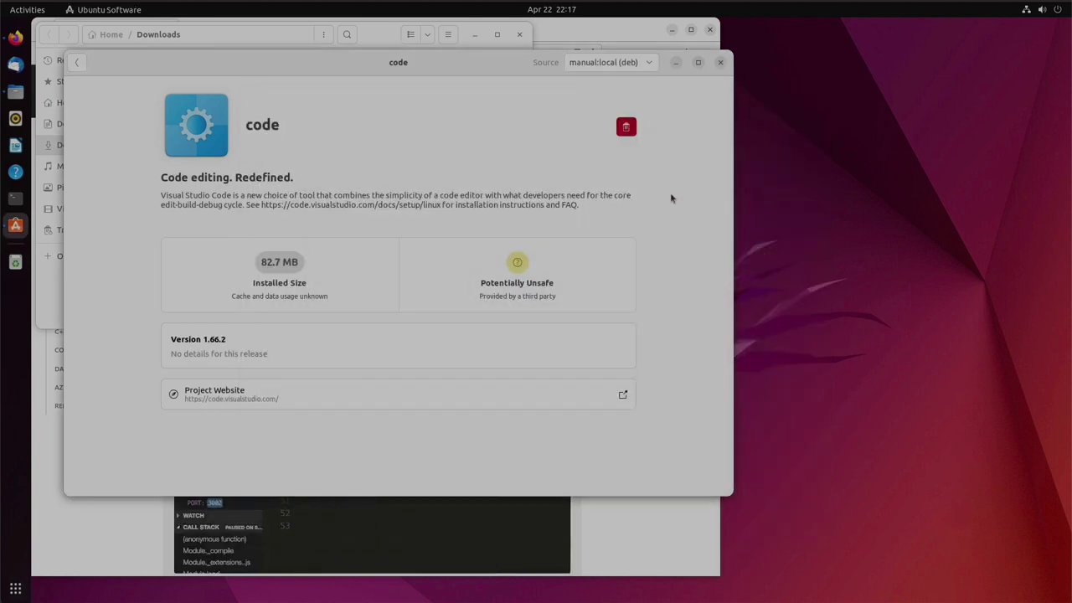
Close the code store page and the Downloads folder window.
{"action": "left_click", "coordinate": [720, 62]}
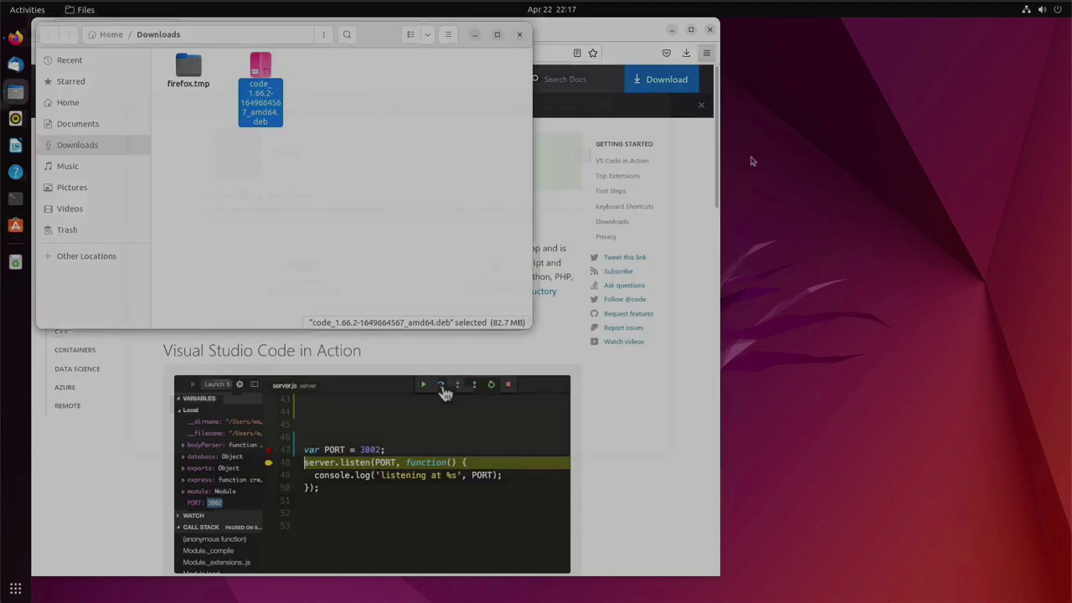
{"action": "left_click", "coordinate": [503, 201]}
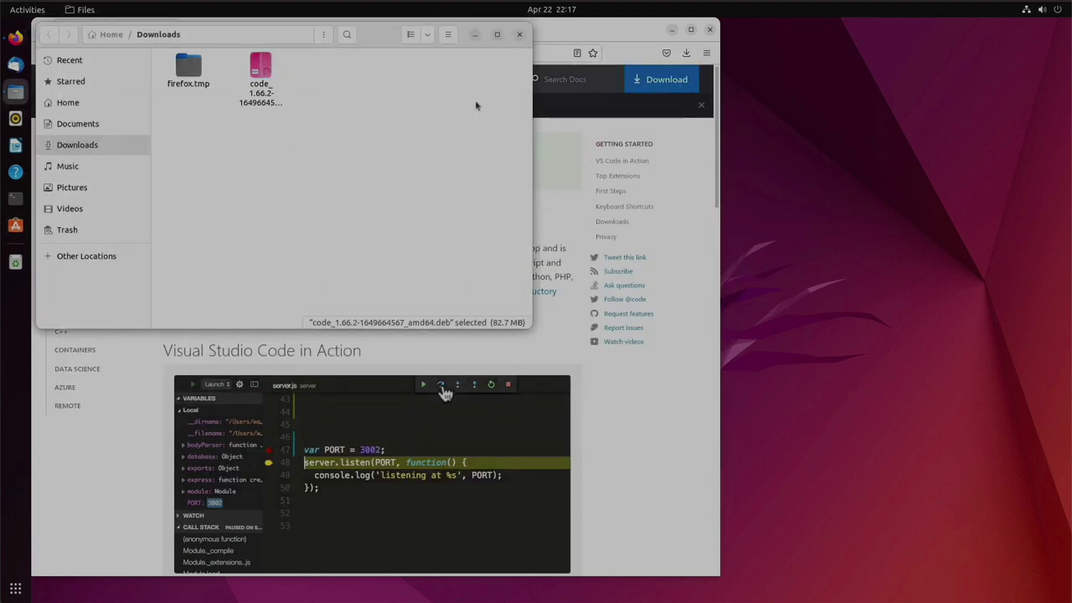
{"action": "left_click", "coordinate": [518, 35]}
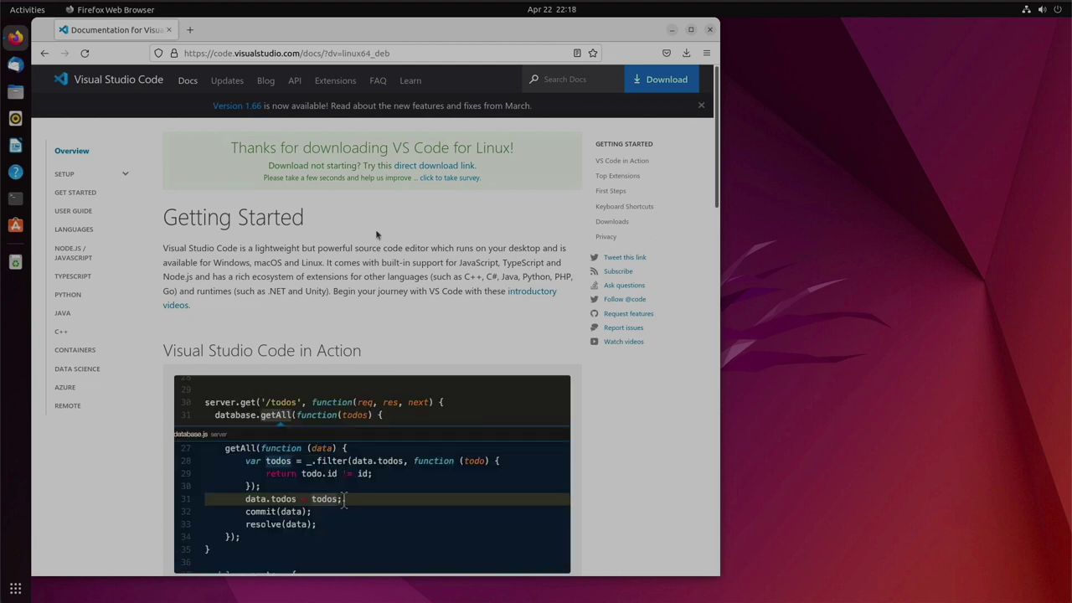
Open the Linux setup docs and select the Debian/Ubuntu repository install script.
{"action": "left_click", "coordinate": [74, 175]}
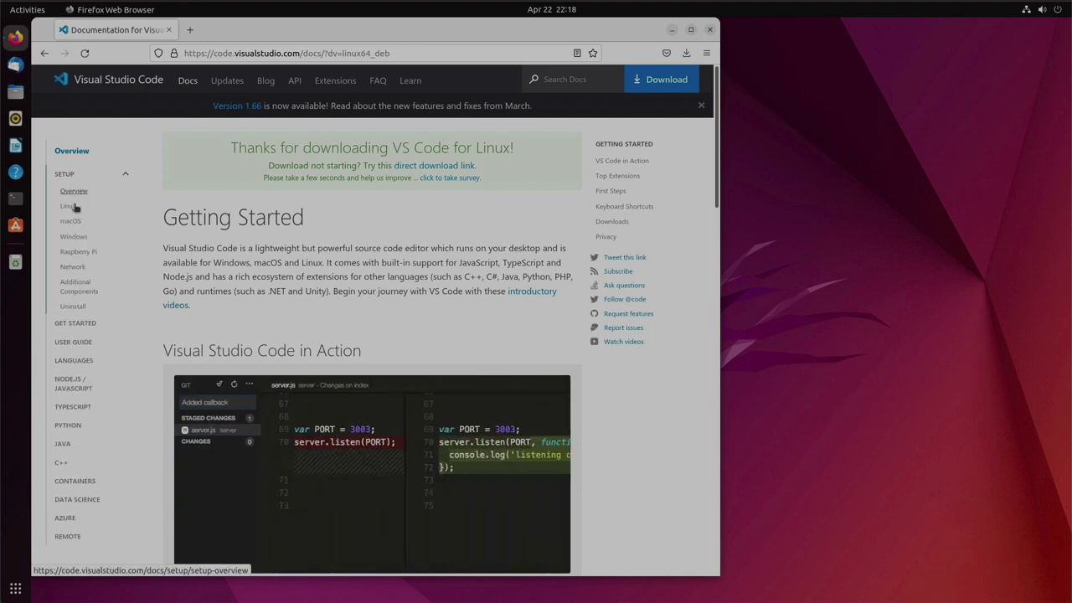
{"action": "left_click", "coordinate": [71, 209]}
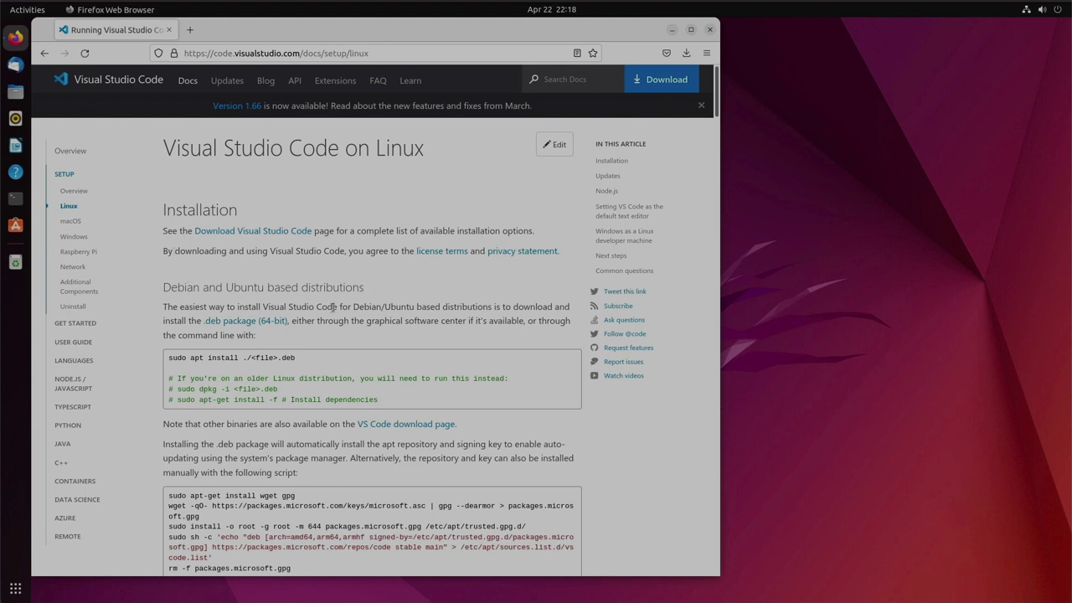
{"action": "scroll", "coordinate": [333, 308], "scroll_direction": "down", "scroll_amount": 2}
{"action": "scroll", "coordinate": [332, 310], "scroll_direction": "down", "scroll_amount": 1}
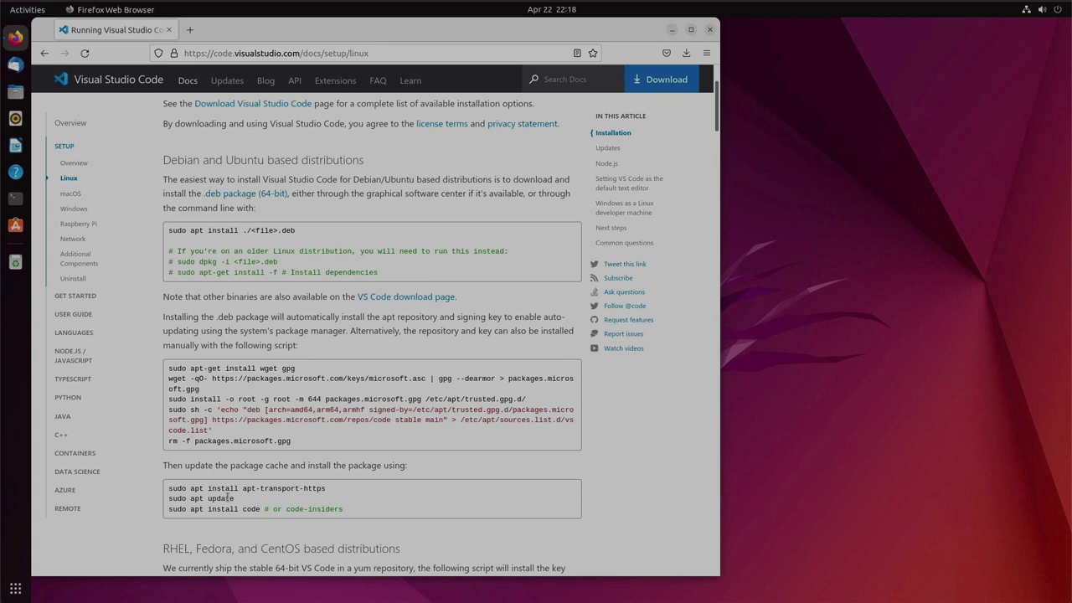
{"action": "left_click_drag", "start_coordinate": [303, 444], "coordinate": [160, 376]}
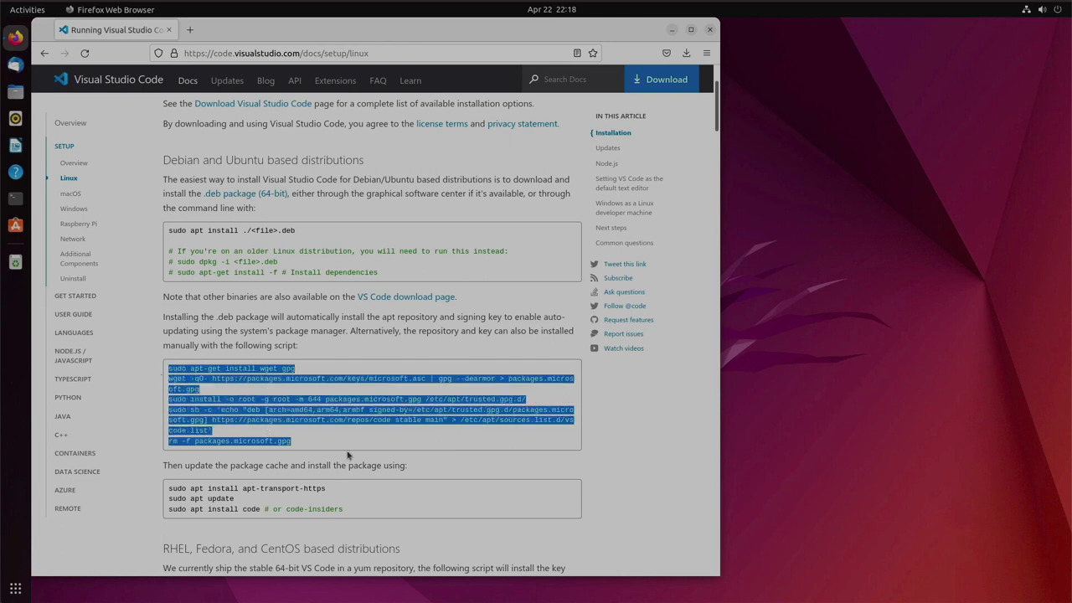
{"action": "left_click", "coordinate": [300, 372]}
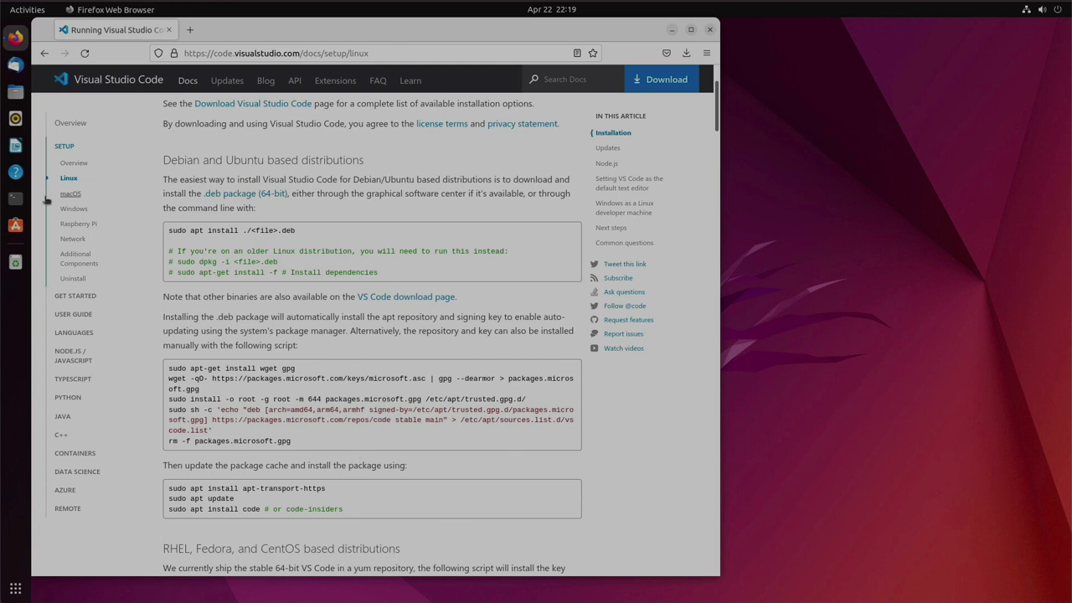
Remove the code package with 'sudo apt remove code', confirming with Y.
{"action": "left_click", "coordinate": [17, 201]}
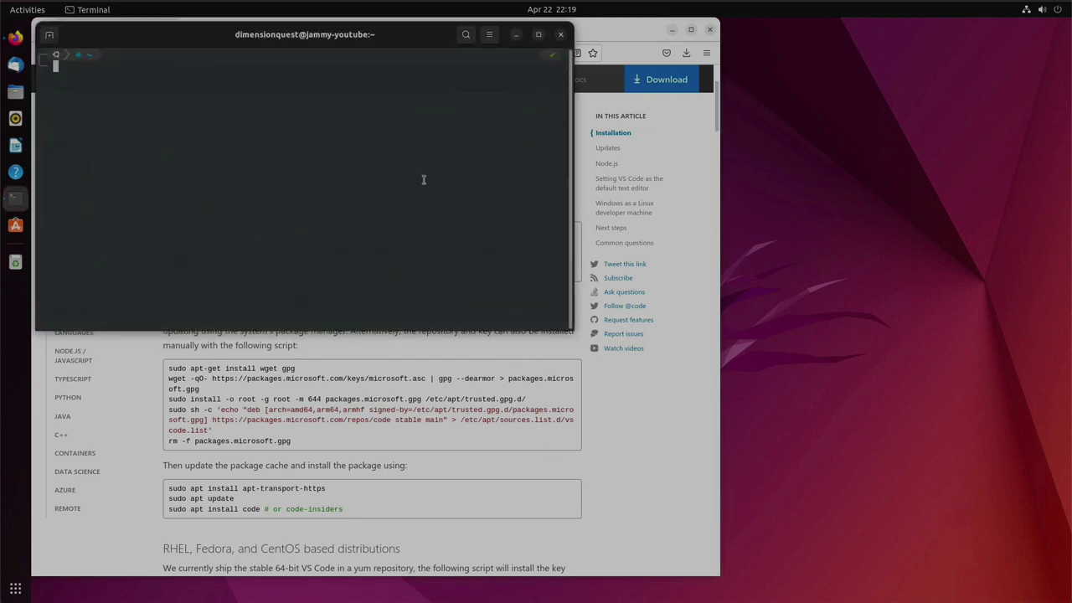
{"action": "type", "text": "sudo apt r"}
{"action": "type", "text": "emove code"}
{"action": "key", "text": "Return"}
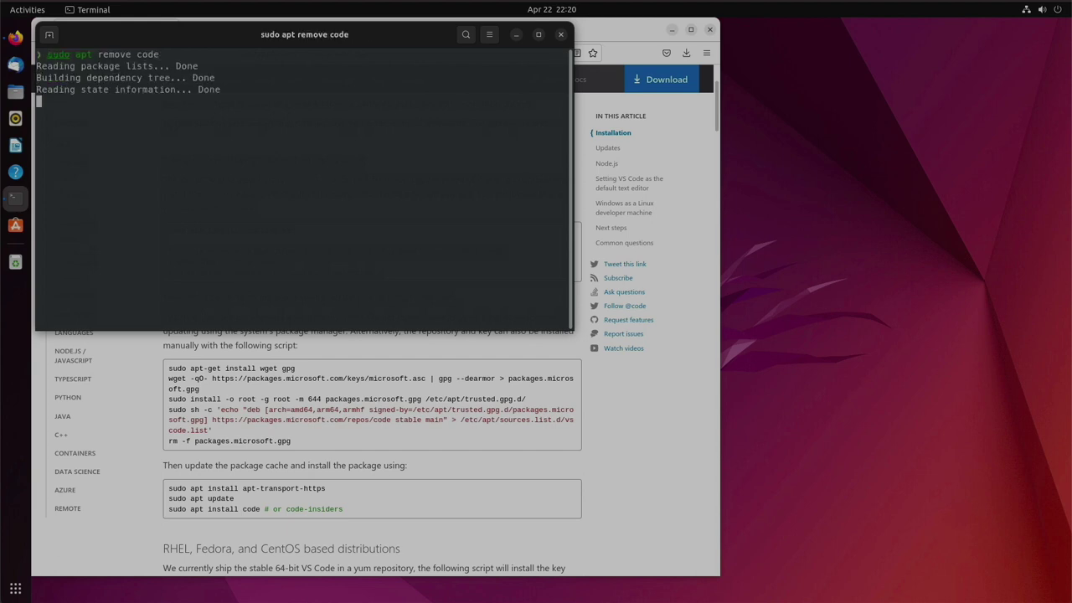
{"action": "type", "text": "Y"}
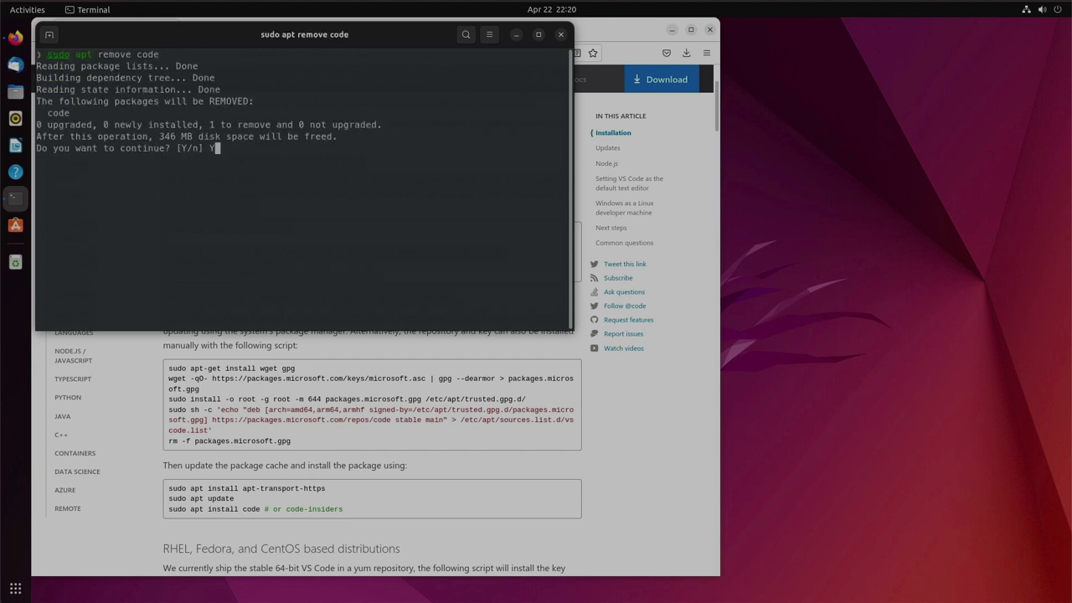
{"action": "key", "text": "Return"}
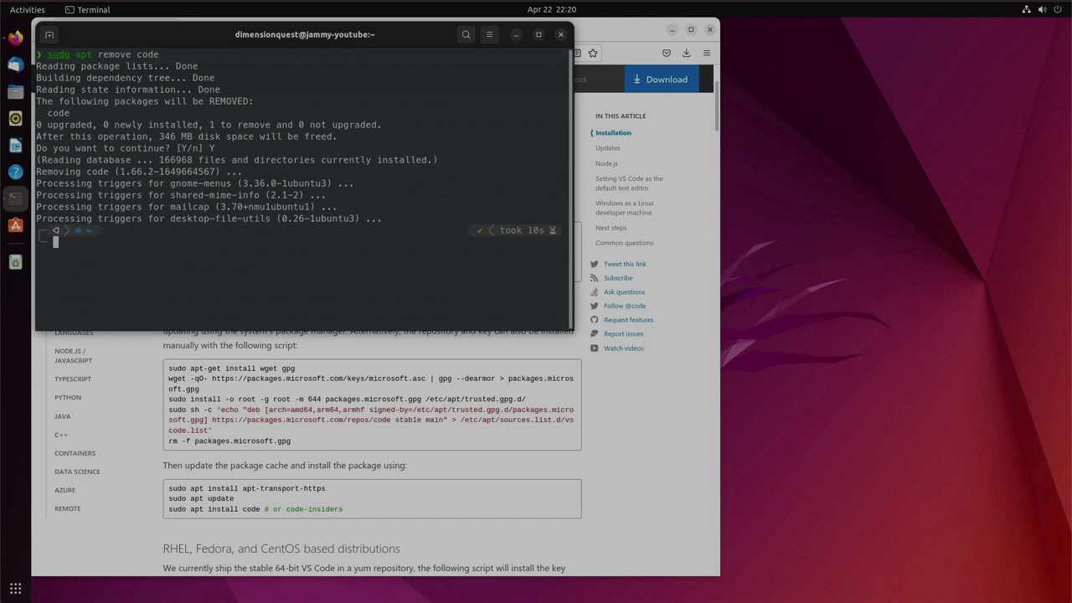
Verify the 'code' command is no longer found, then clear the terminal.
{"action": "type", "text": "code"}
{"action": "key", "text": "Return"}
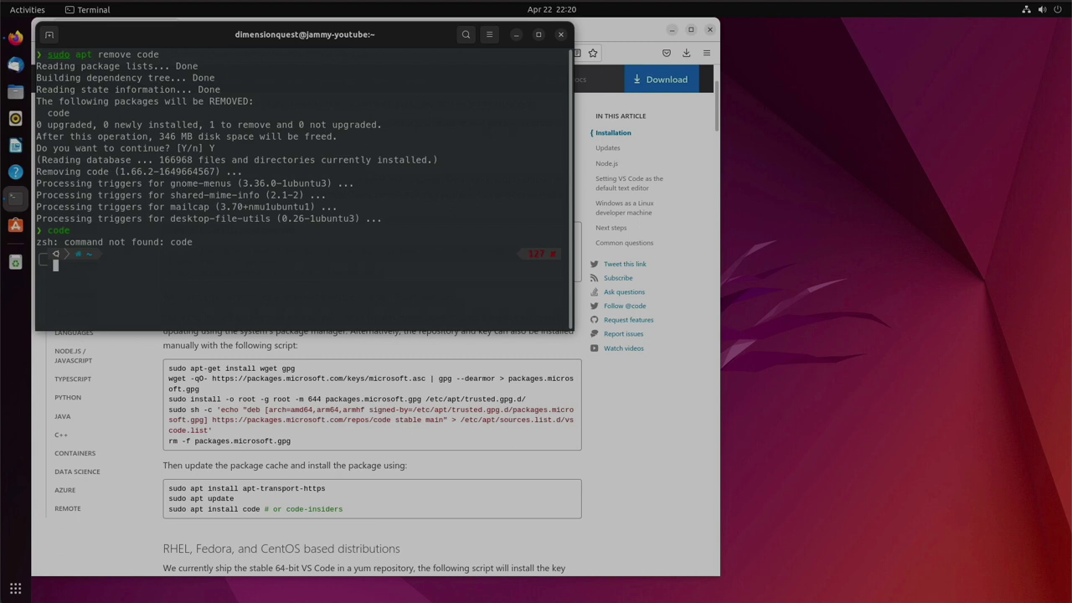
{"action": "type", "text": "clear"}
{"action": "key", "text": "Return"}
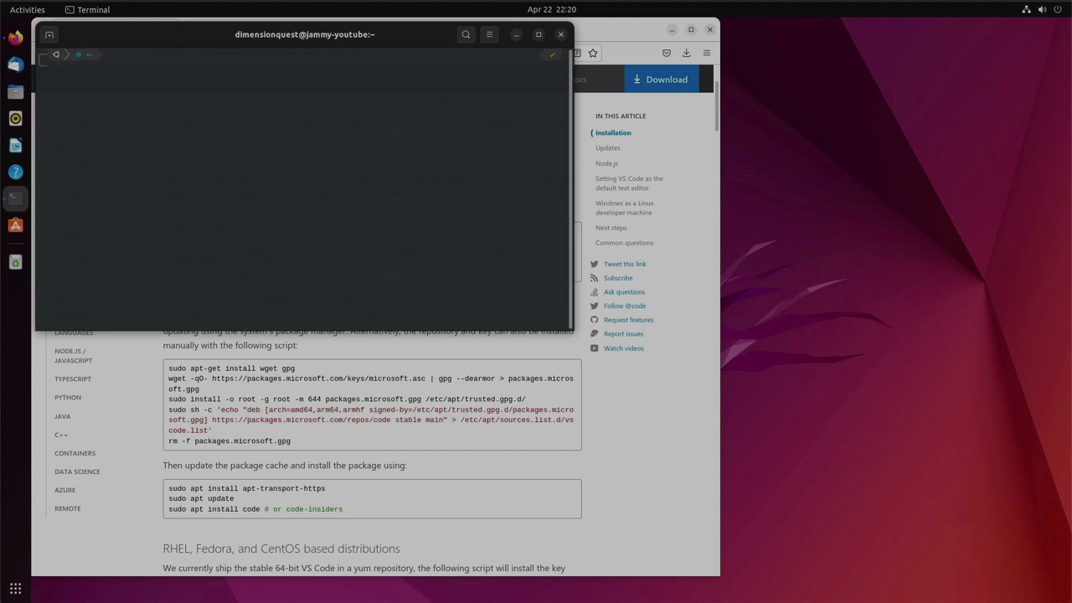
Open a root shell with 'sudo su -' and change to /etc/apt/sources.list.d.
{"action": "type", "text": "sudo su -"}
{"action": "key", "text": "Return"}
{"action": "key", "text": "ctrl+l"}
{"action": "type", "text": "cd"}
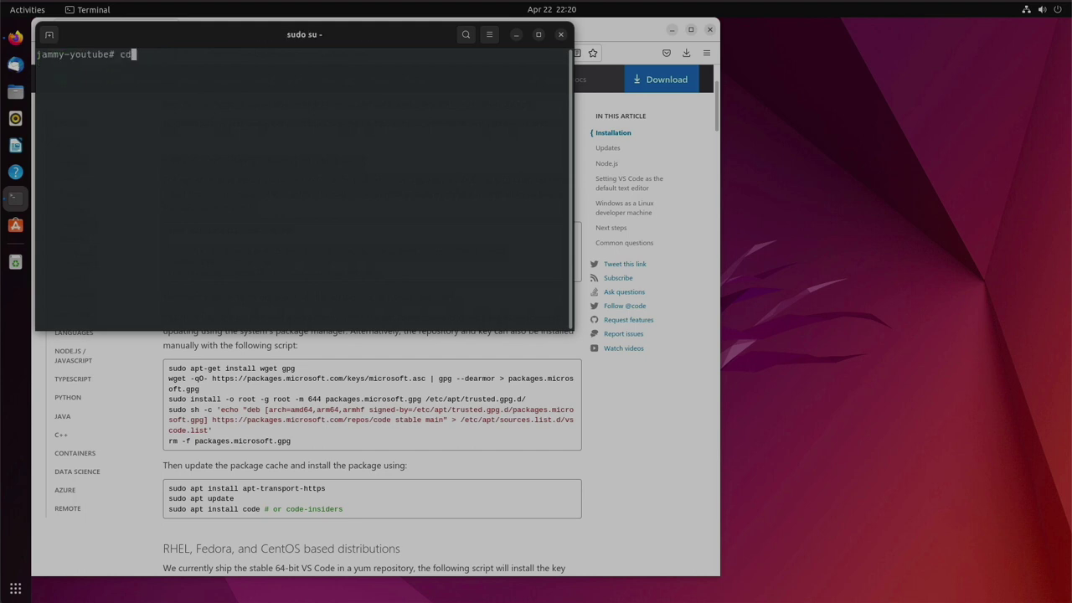
{"action": "type", "text": " /etc/apd"}
{"action": "key", "text": "BackSpace"}
{"action": "type", "text": "t/"}
{"action": "type", "text": "sour"}
{"action": "key", "text": "Tab"}
{"action": "key", "text": "BackSpace"}
{"action": "key", "text": "Return"}
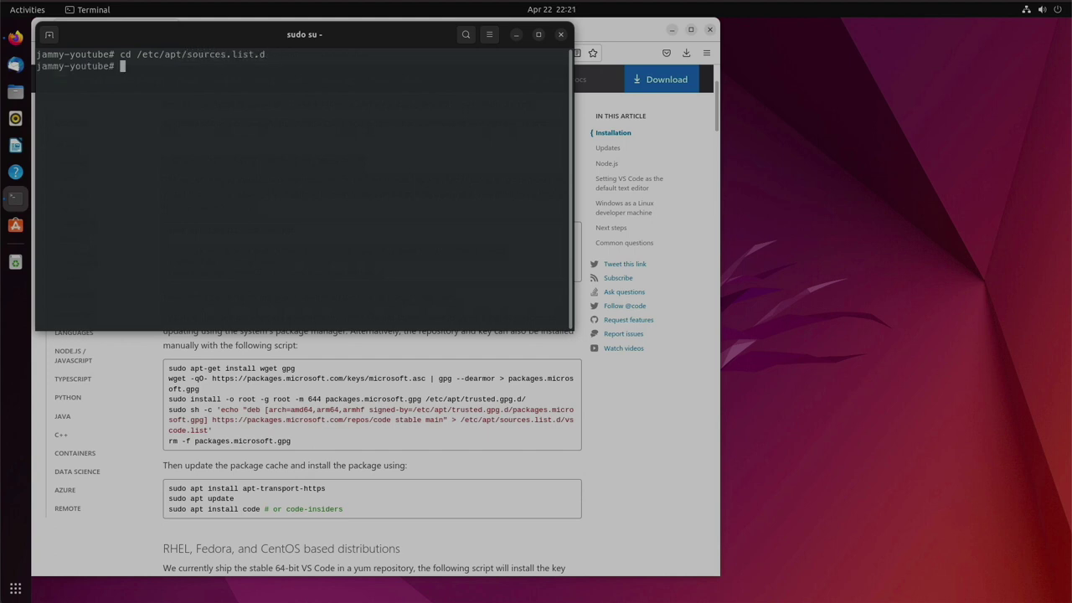
Delete vscode.list, confirm with 'ls -ahl', and run 'apt update'.
{"action": "type", "text": "ls"}
{"action": "key", "text": "Return"}
{"action": "type", "text": "r"}
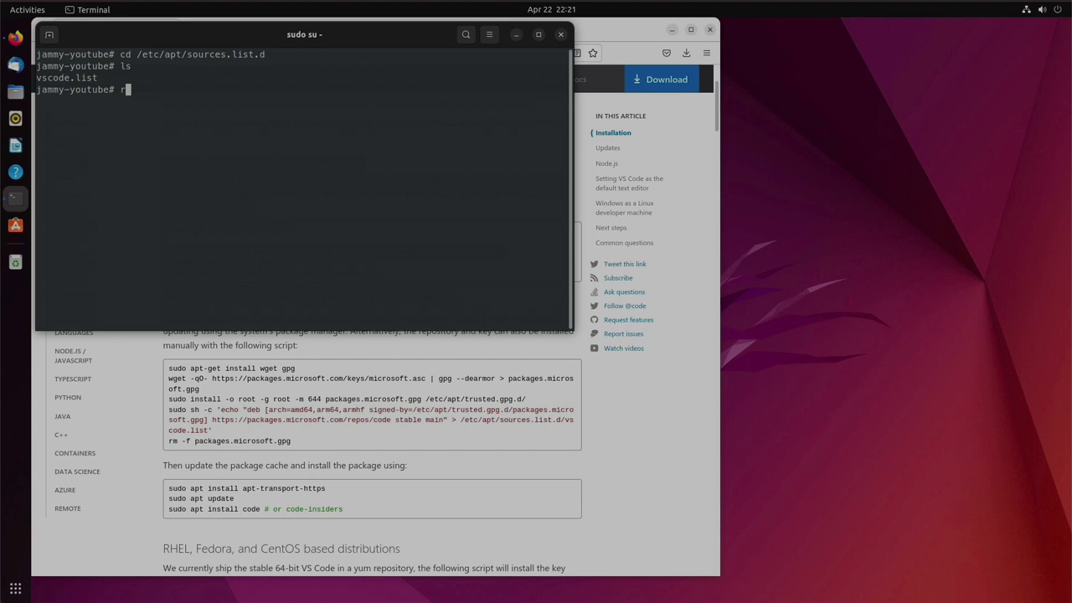
{"action": "type", "text": "m vsc"}
{"action": "key", "text": "Tab"}
{"action": "key", "text": "Return"}
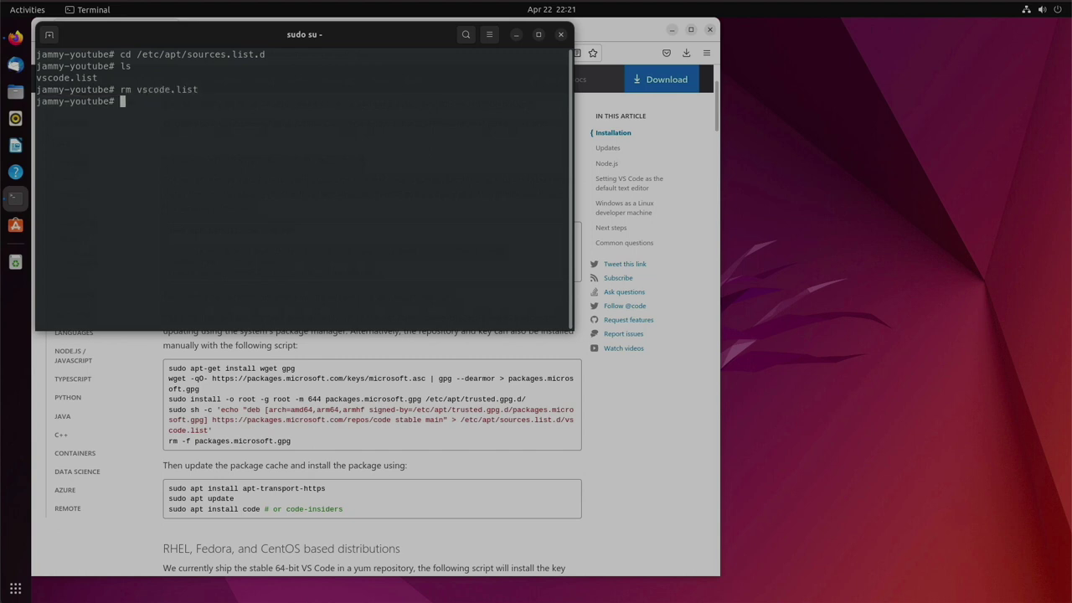
{"action": "type", "text": "ls -ahl"}
{"action": "key", "text": "Return"}
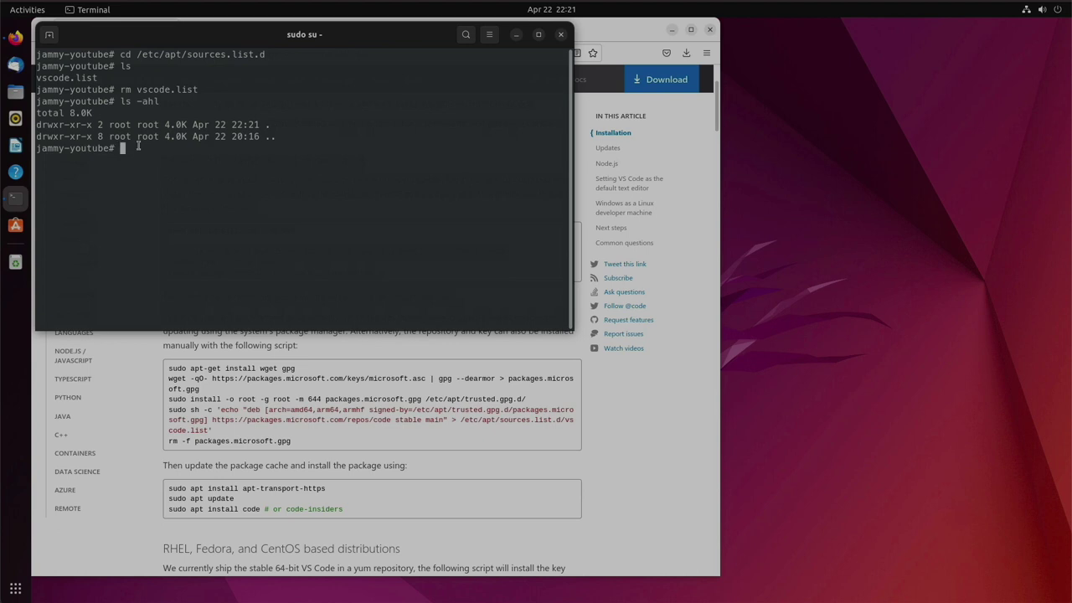
{"action": "type", "text": "apt up"}
{"action": "type", "text": "date"}
{"action": "key", "text": "Return"}
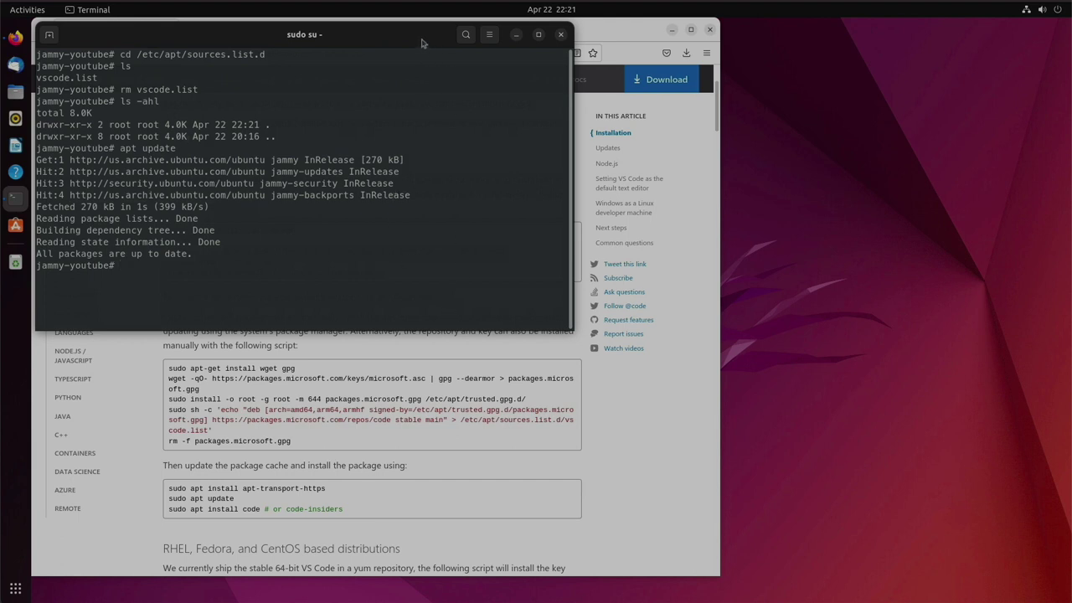
Move the terminal aside and copy the repository install script from the VS Code page.
{"action": "left_click_drag", "start_coordinate": [422, 43], "coordinate": [903, 36]}
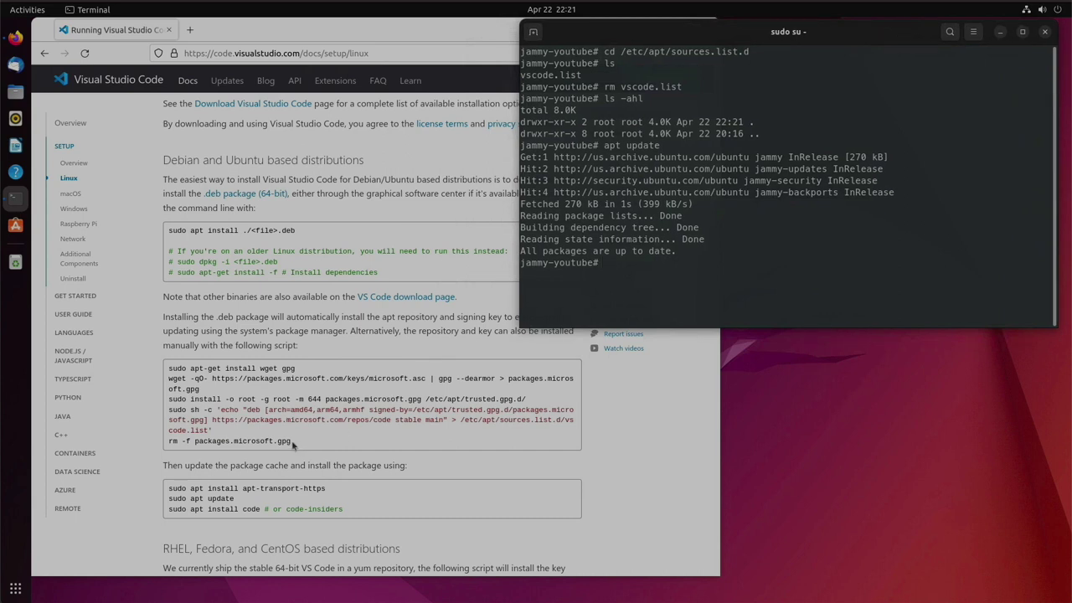
{"action": "left_click_drag", "start_coordinate": [292, 445], "coordinate": [170, 369]}
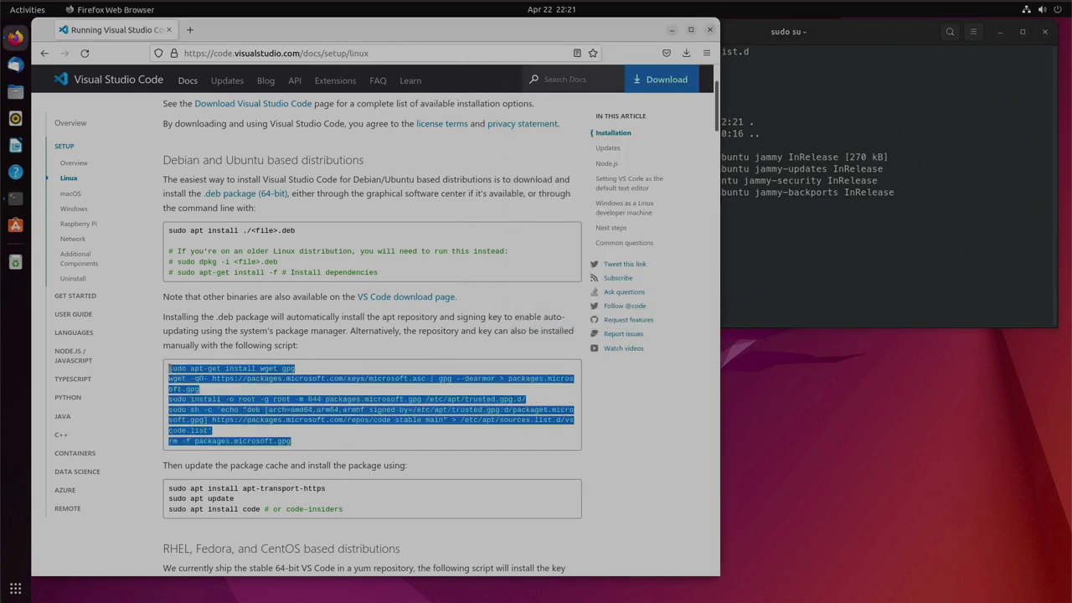
{"action": "right_click", "coordinate": [170, 368]}
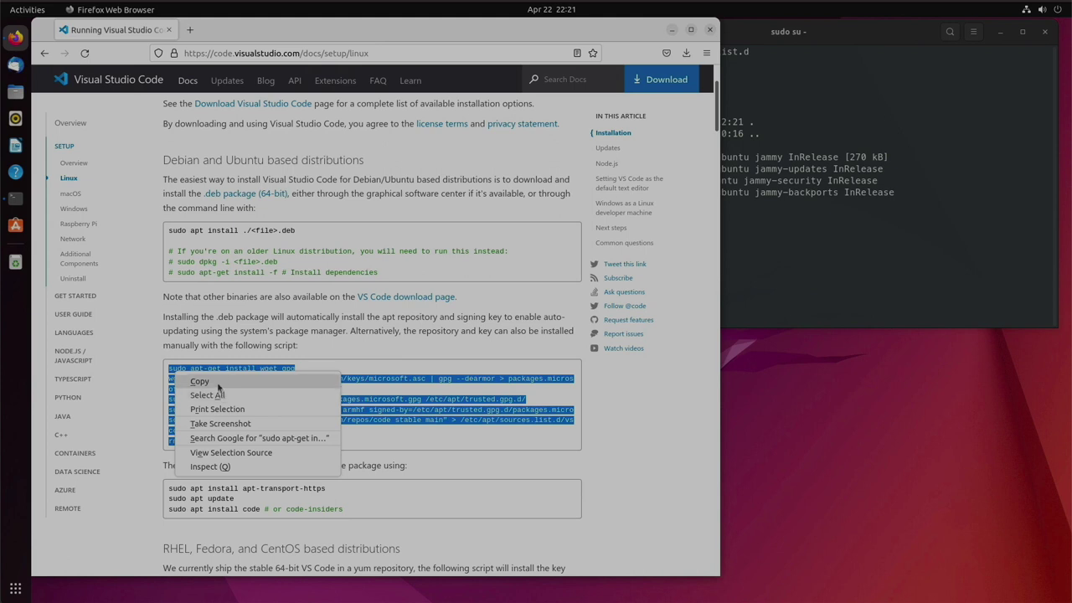
{"action": "left_click", "coordinate": [220, 381]}
Run the pasted script in the root terminal, then select the page's update and install commands.
{"action": "left_click", "coordinate": [734, 161]}
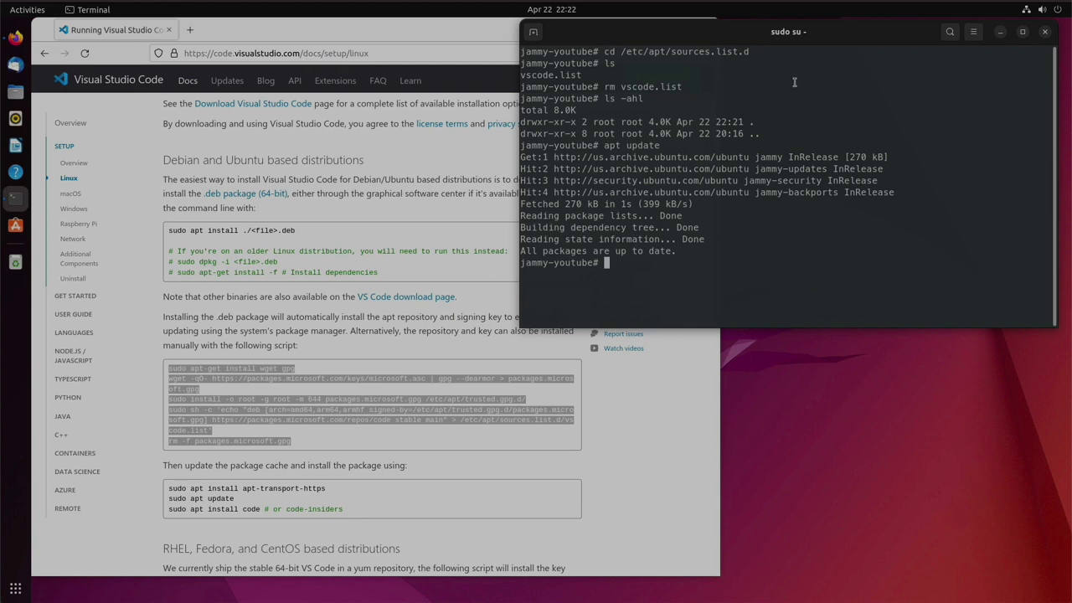
{"action": "right_click", "coordinate": [742, 269]}
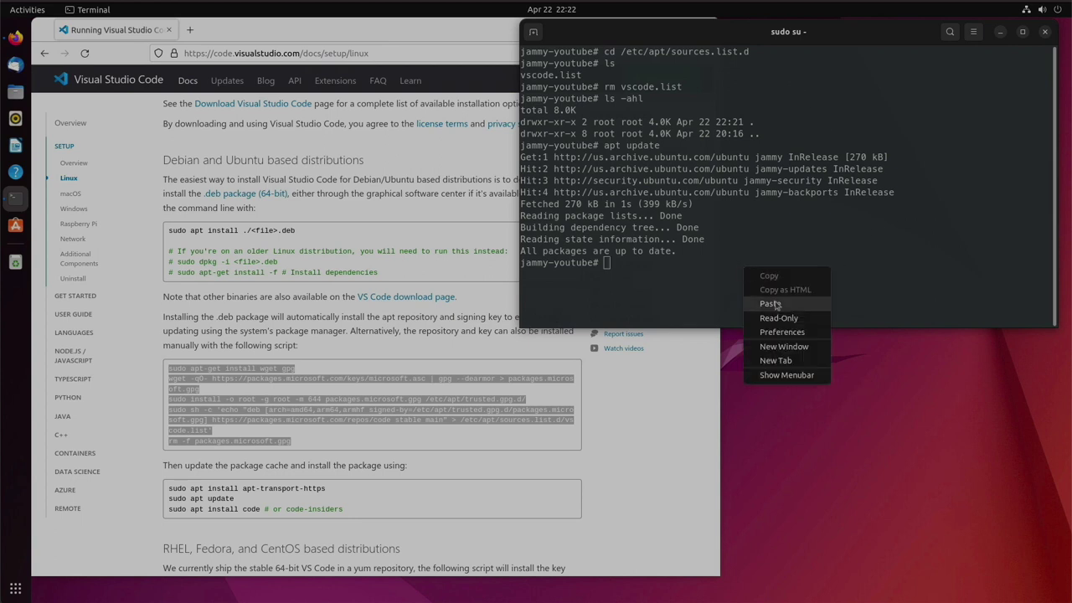
{"action": "left_click", "coordinate": [771, 304]}
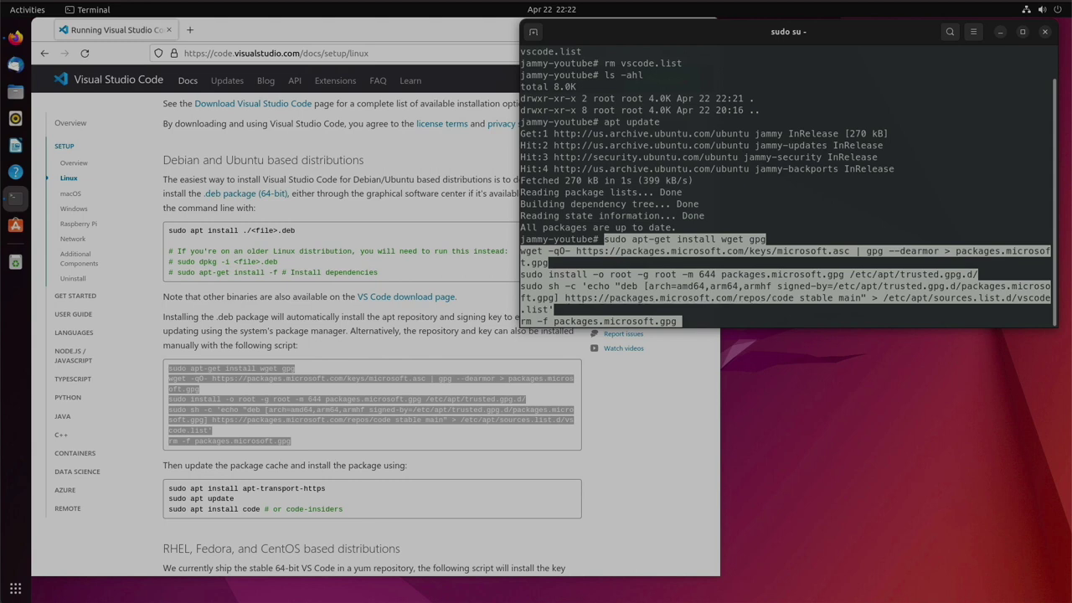
{"action": "key", "text": "Return"}
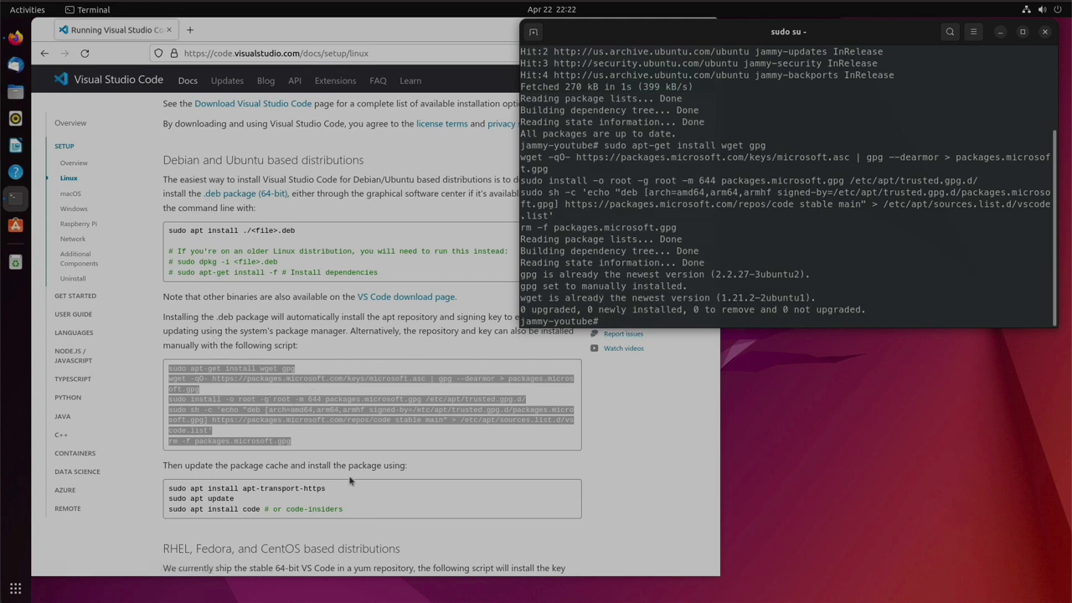
{"action": "left_click_drag", "start_coordinate": [260, 509], "coordinate": [167, 494]}
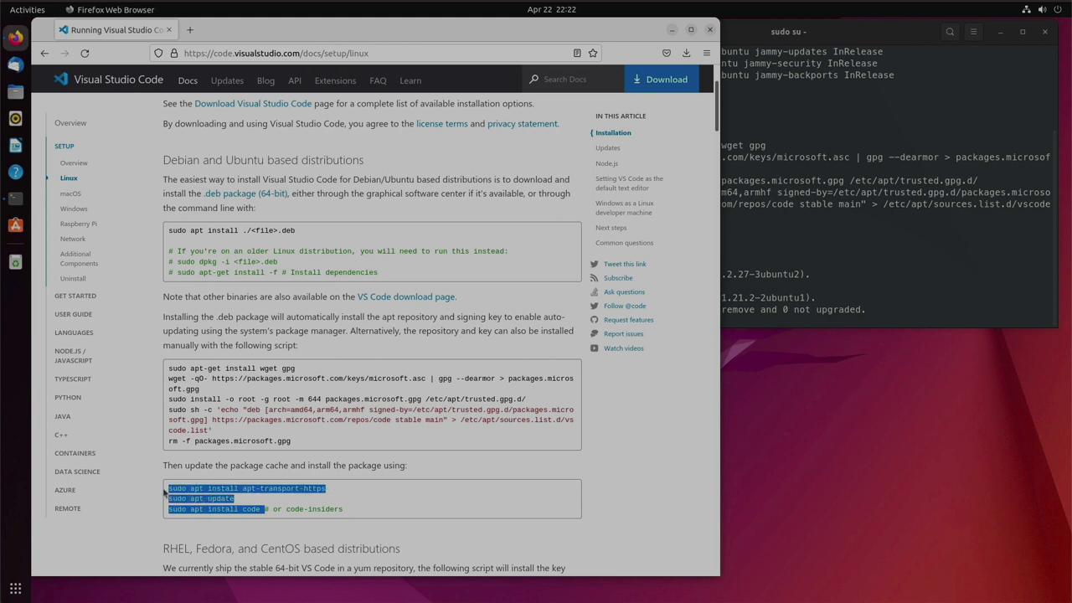
Install apt-transport-https and refresh the package lists with sudo apt update.
{"action": "left_click", "coordinate": [909, 180]}
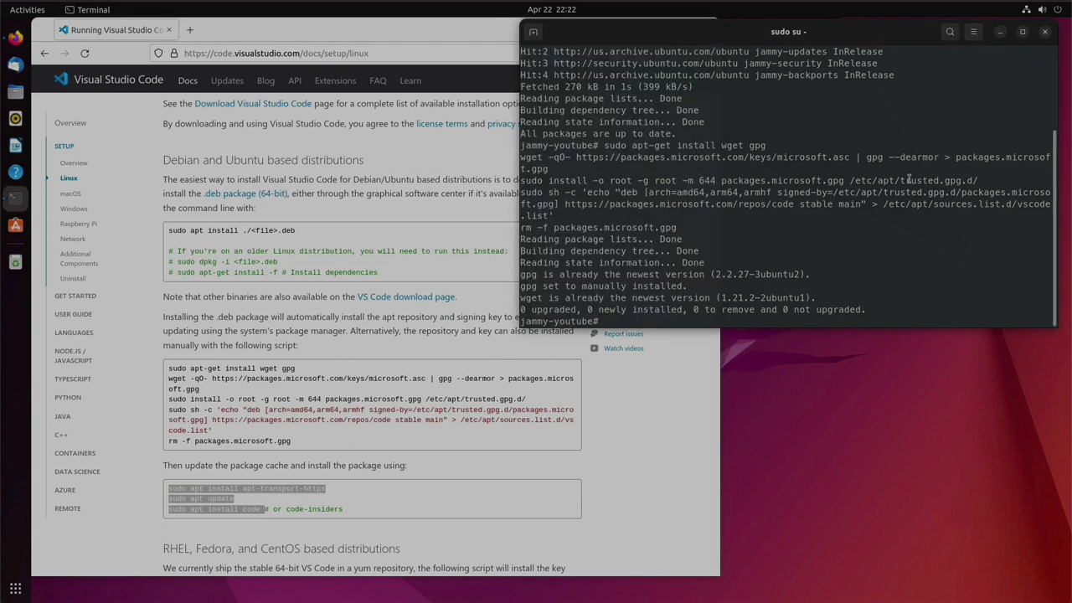
{"action": "type", "text": "sudo a"}
{"action": "type", "text": "pt install apt-"}
{"action": "type", "text": "transport-"}
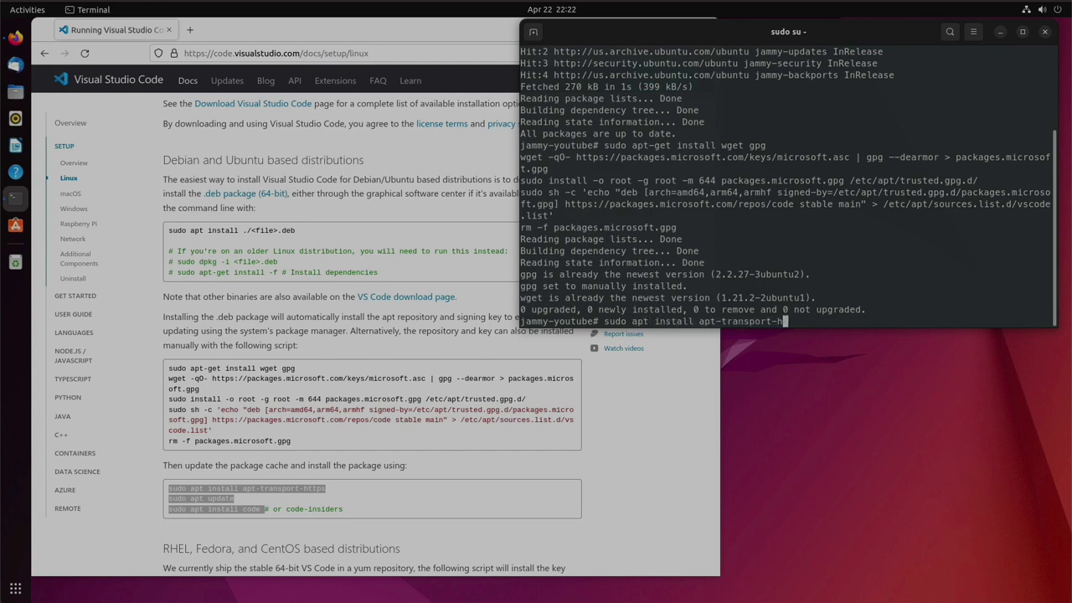
{"action": "type", "text": "https"}
{"action": "key", "text": "Return"}
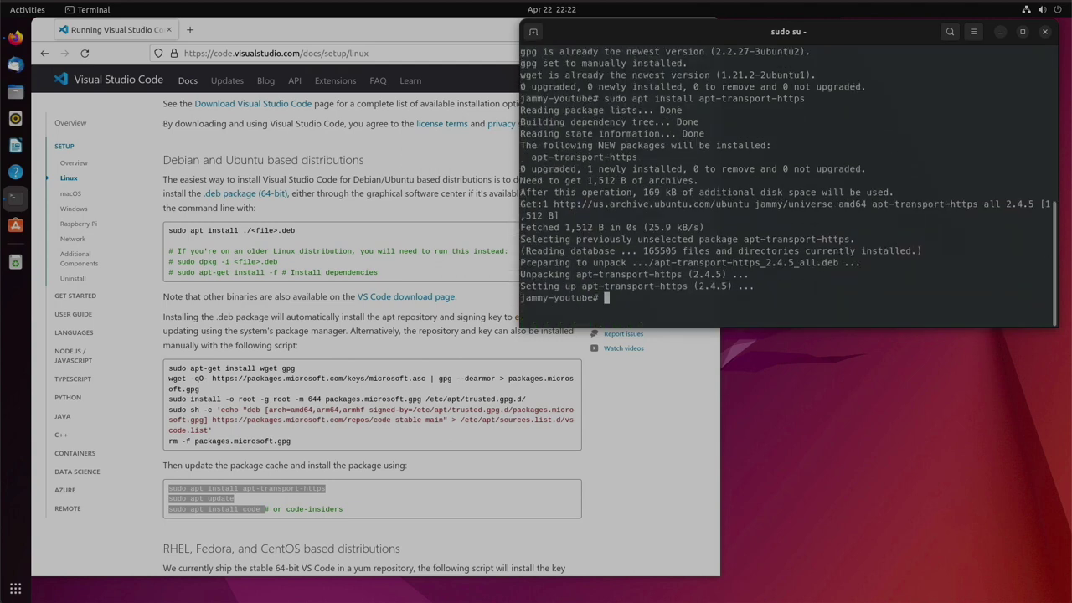
{"action": "type", "text": "sudo apt update"}
{"action": "key", "text": "Return"}
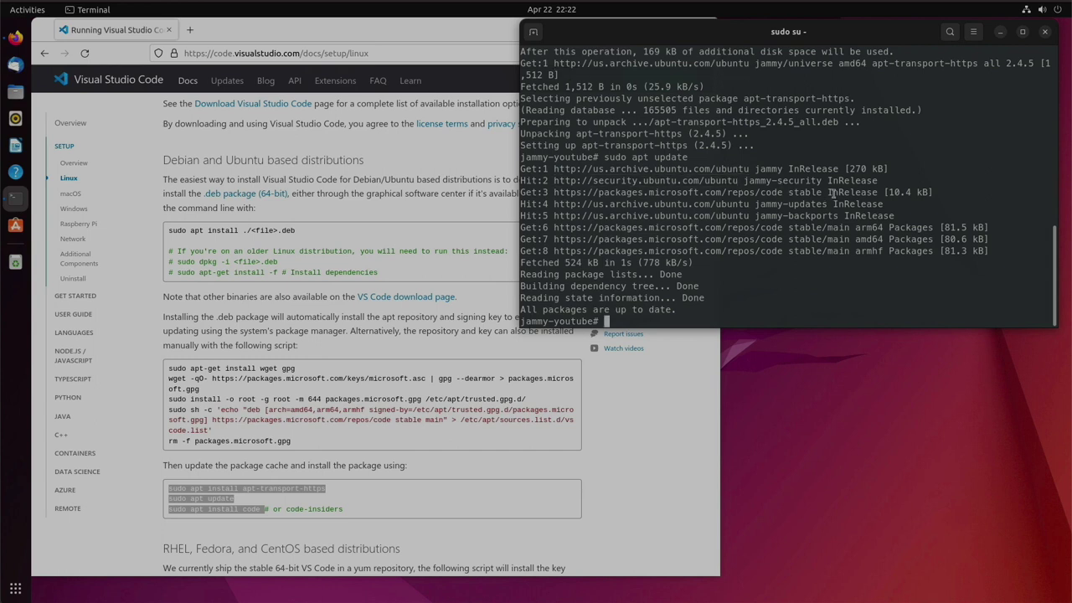
Install the code package with apt and confirm it resolves to /usr/bin/code.
{"action": "left_click_drag", "start_coordinate": [784, 192], "coordinate": [705, 192]}
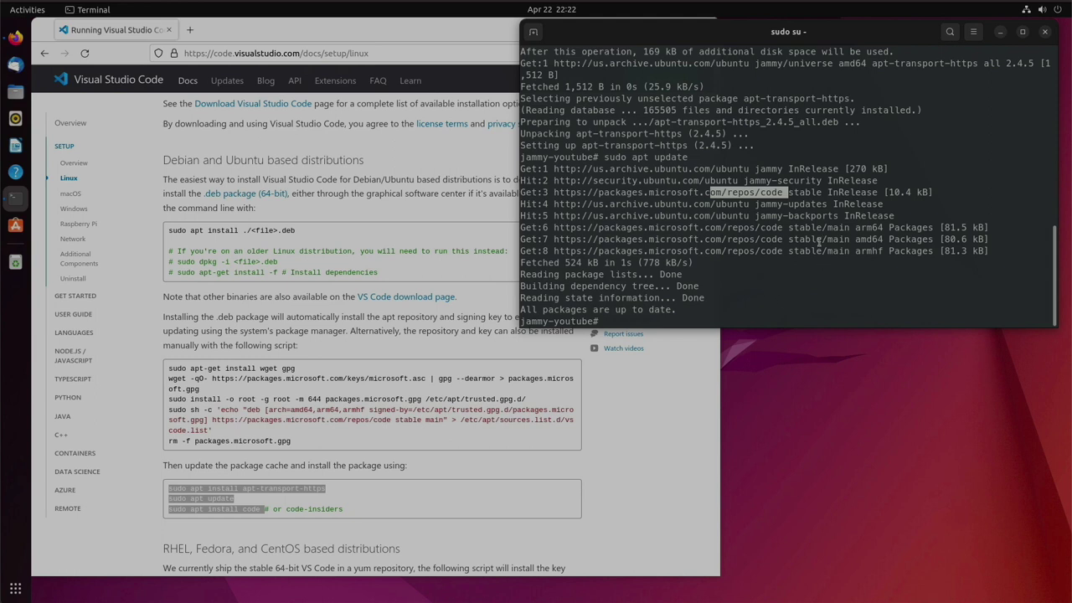
{"action": "left_click", "coordinate": [910, 313]}
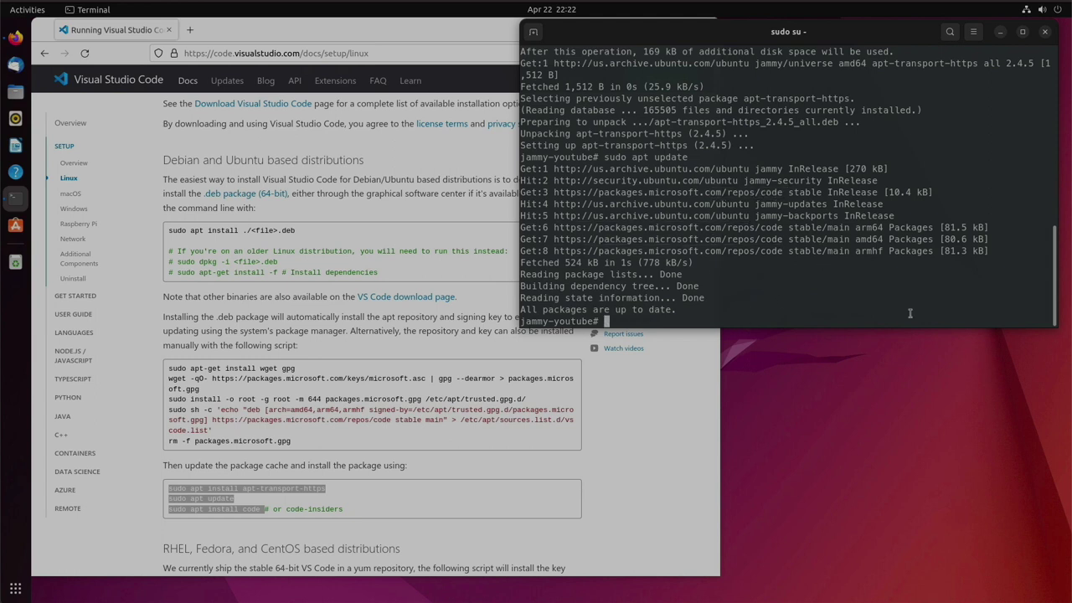
{"action": "type", "text": "sudo apt "}
{"action": "type", "text": "install -y "}
{"action": "type", "text": "code"}
{"action": "key", "text": "Return"}
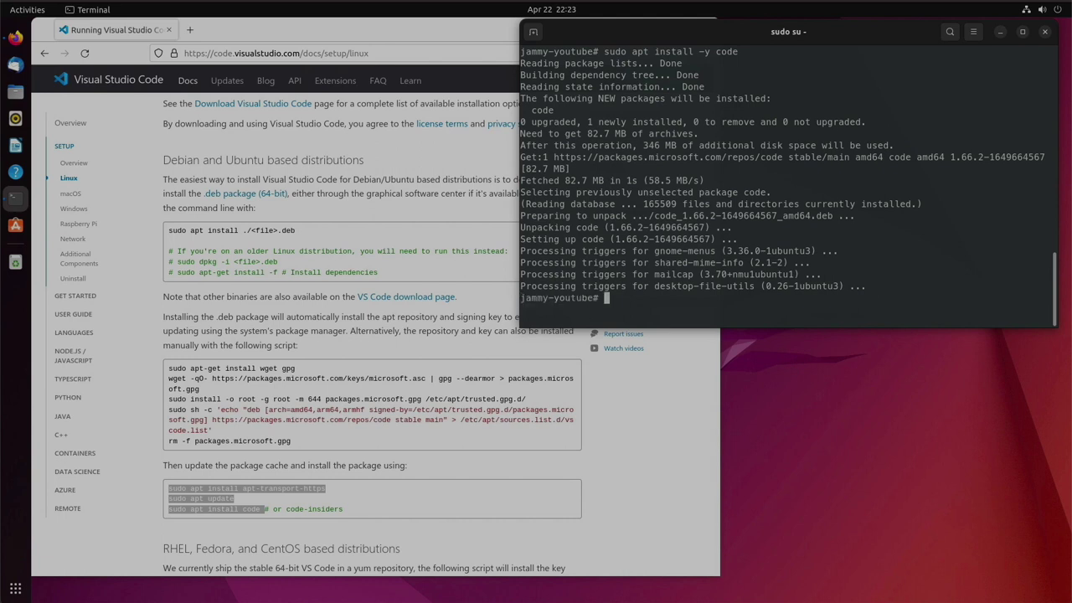
{"action": "type", "text": "which c"}
{"action": "type", "text": "ode"}
{"action": "key", "text": "Return"}
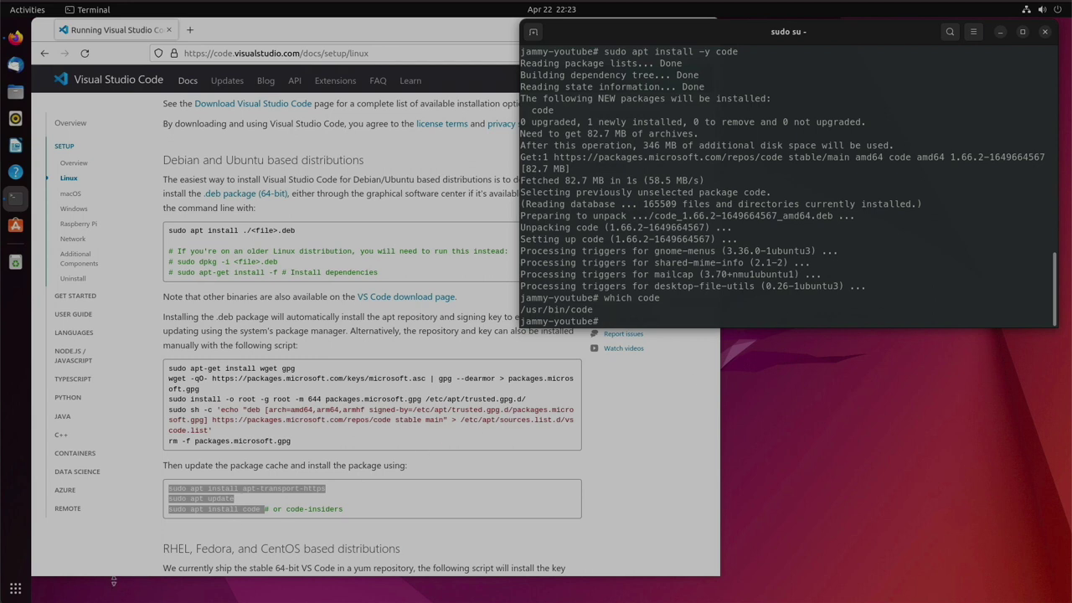
Launch Visual Studio Code from the second page of Show Applications.
{"action": "left_click", "coordinate": [31, 596]}
{"action": "left_click", "coordinate": [15, 589]}
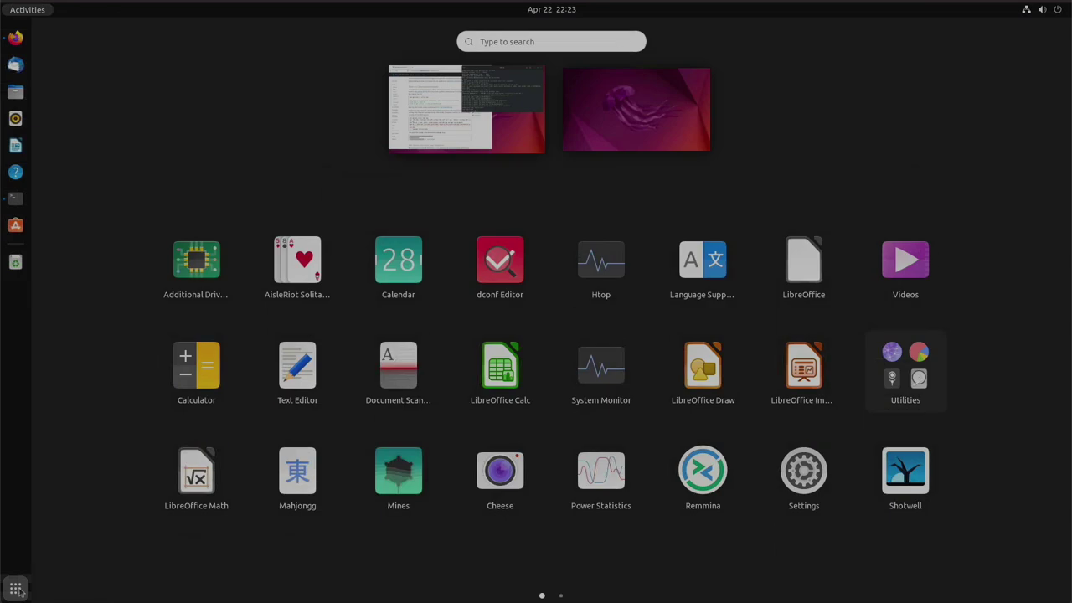
{"action": "scroll", "coordinate": [503, 409], "scroll_direction": "down", "scroll_amount": 1}
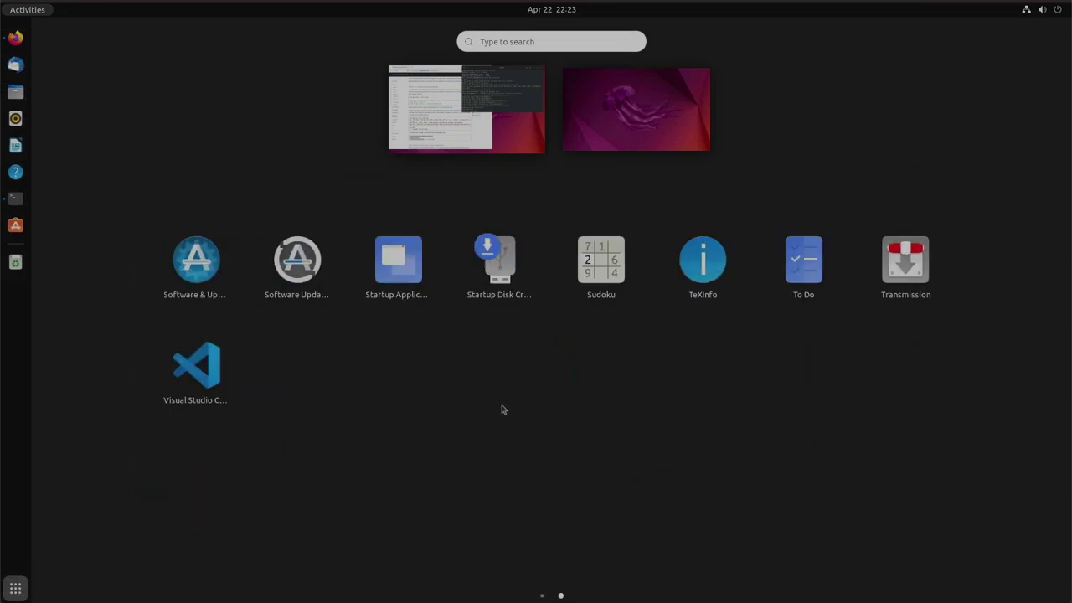
{"action": "left_click", "coordinate": [177, 381]}
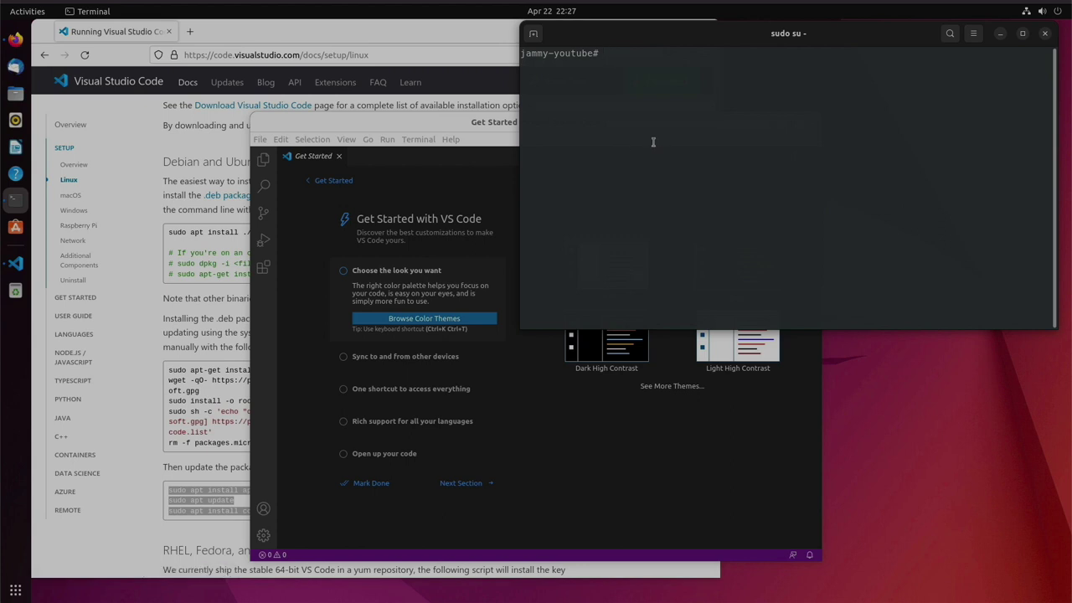
Leave the root shell with exit in the separate terminal window.
{"action": "type", "text": "exit"}
{"action": "key", "text": "Return"}
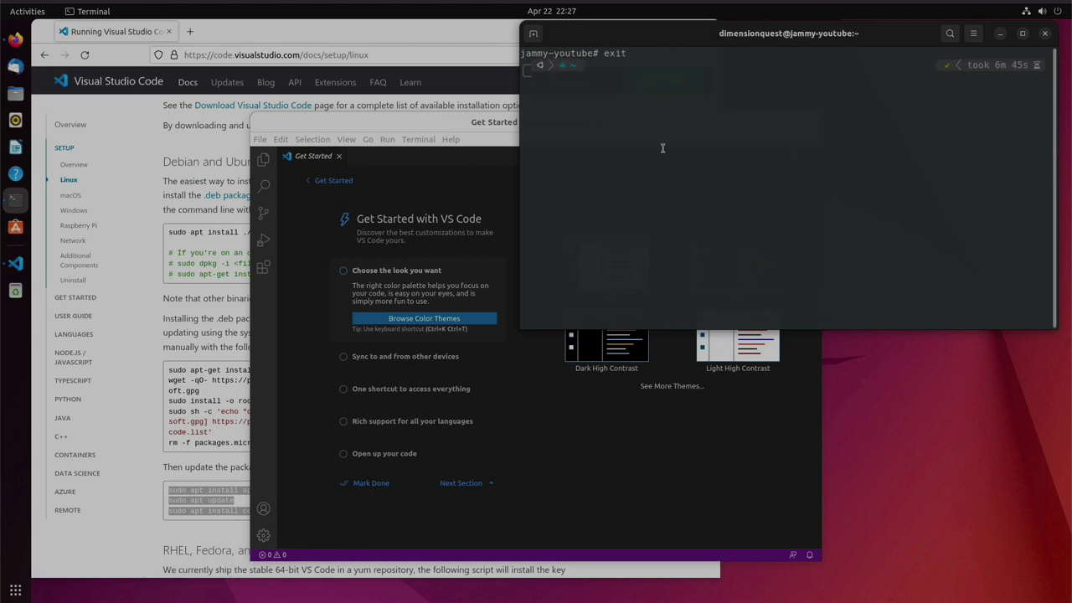
{"action": "triple_click", "coordinate": [590, 67]}
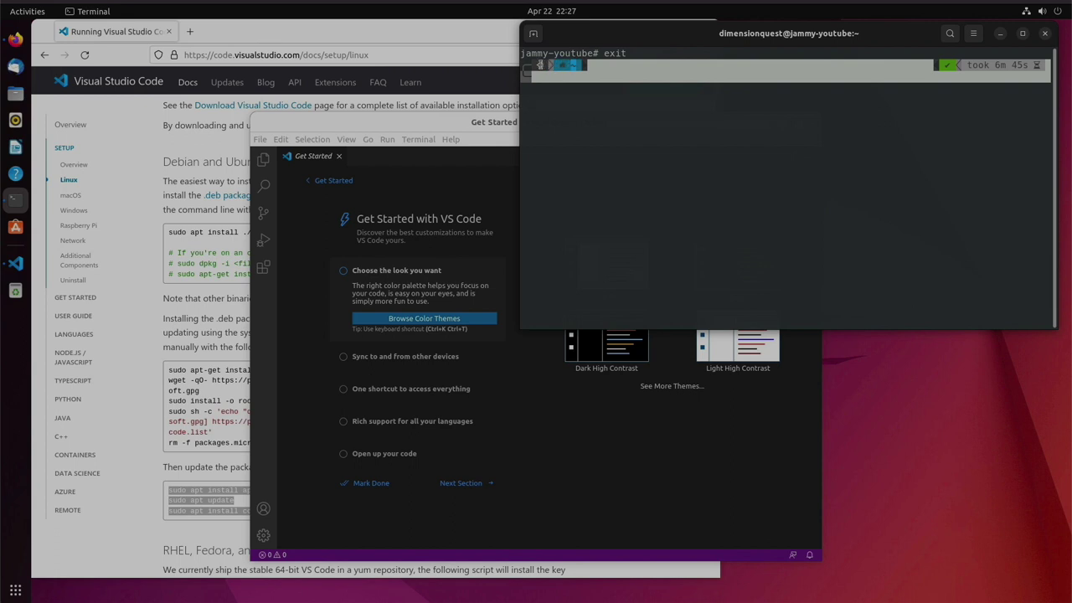
{"action": "left_click", "coordinate": [566, 112]}
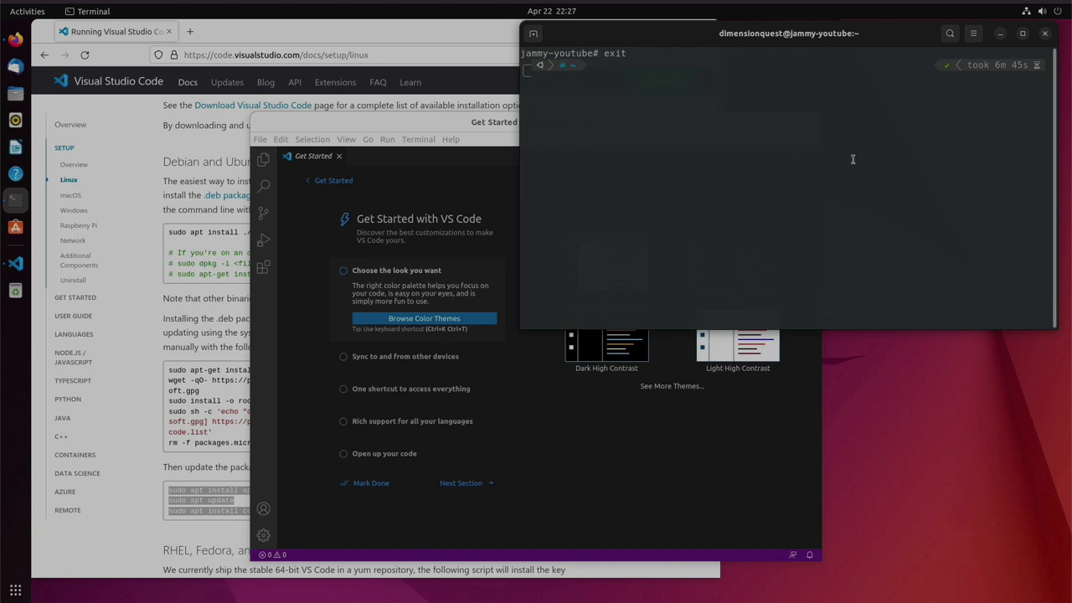
Open a new integrated zsh terminal in Visual Studio Code.
{"action": "left_click", "coordinate": [680, 454]}
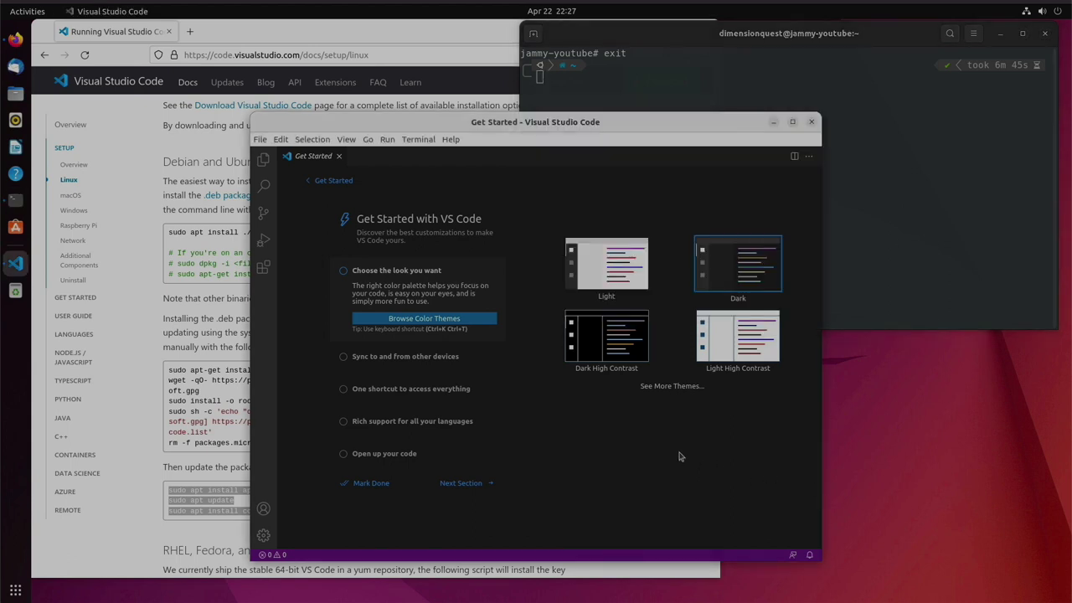
{"action": "left_click", "coordinate": [412, 141]}
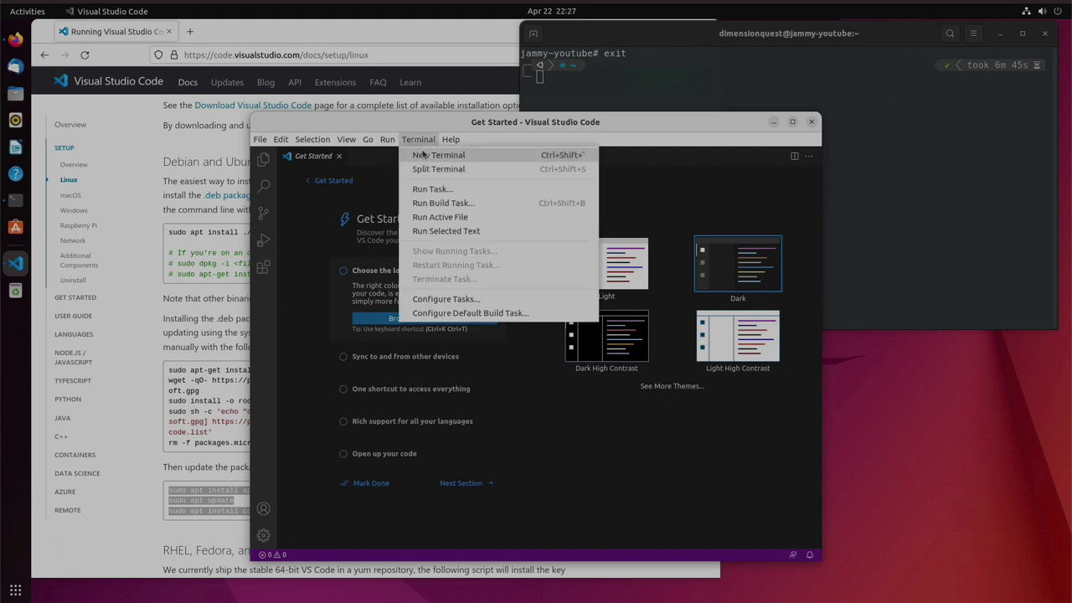
{"action": "left_click", "coordinate": [427, 155]}
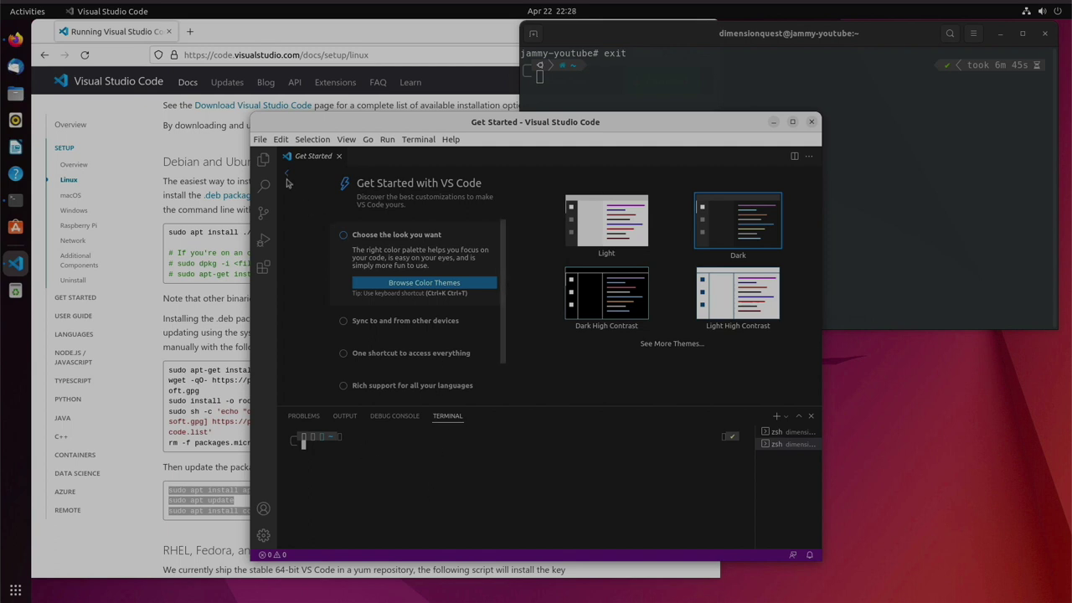
Prepend 'MesloLGS NF', to Editor: Font Family in Settings, then close the Settings tab.
{"action": "left_click", "coordinate": [262, 140]}
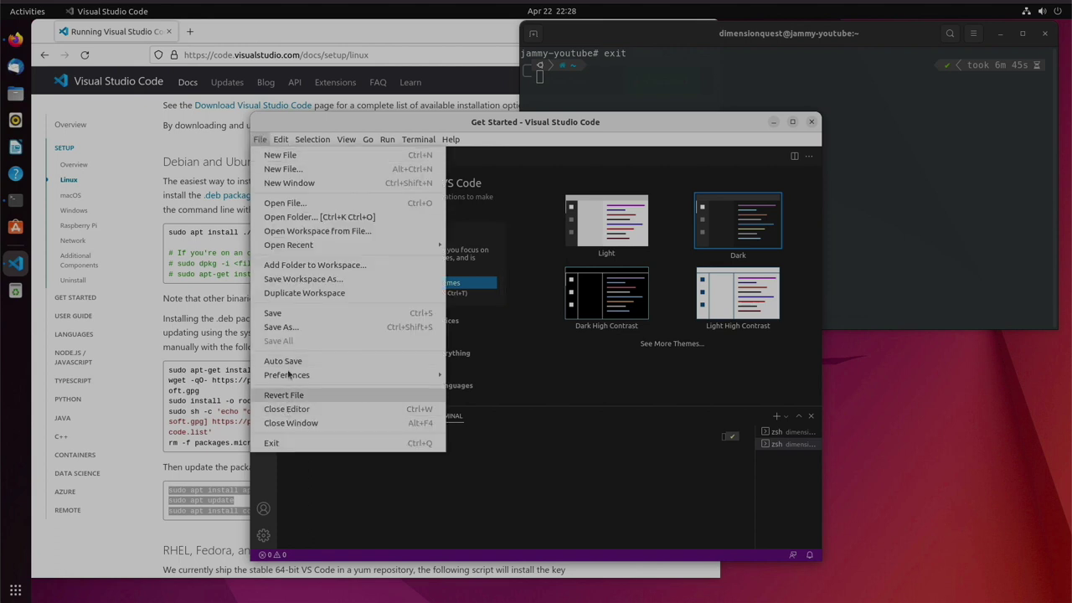
{"action": "mouse_move", "coordinate": [286, 375]}
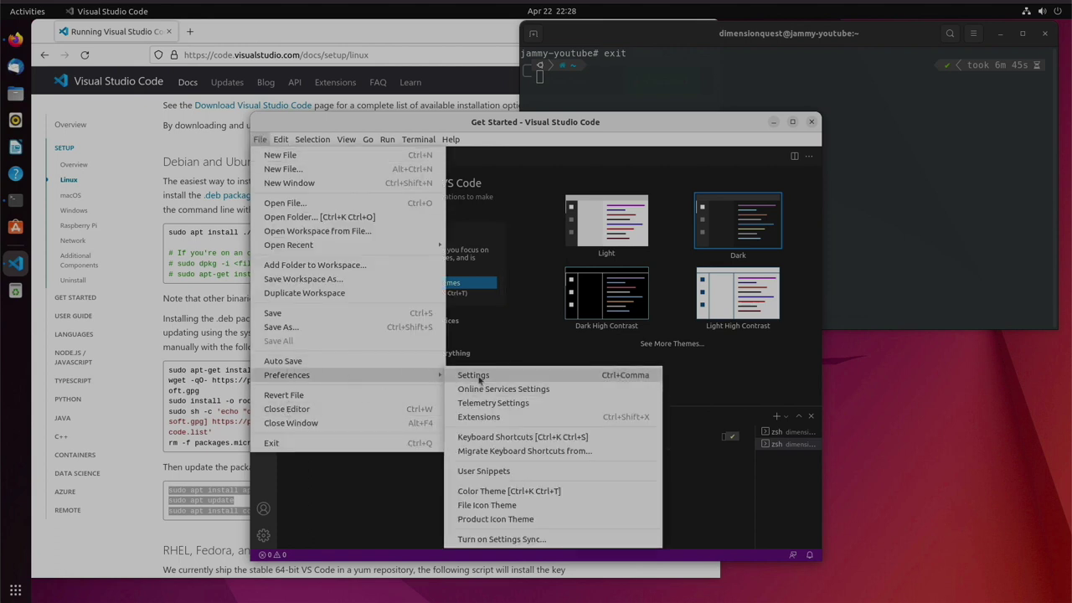
{"action": "left_click", "coordinate": [480, 378]}
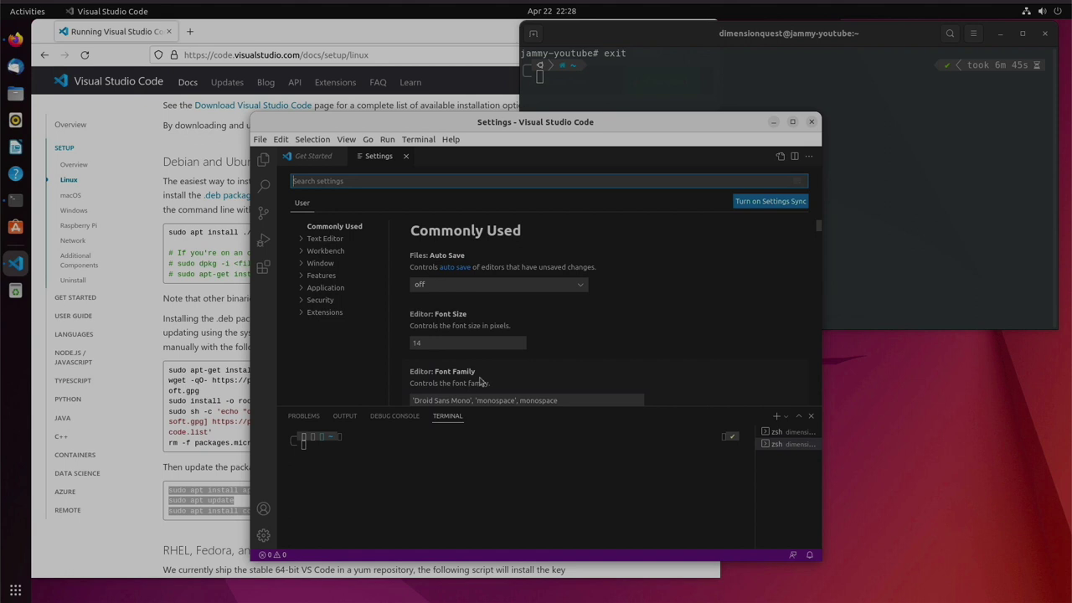
{"action": "type", "text": "font"}
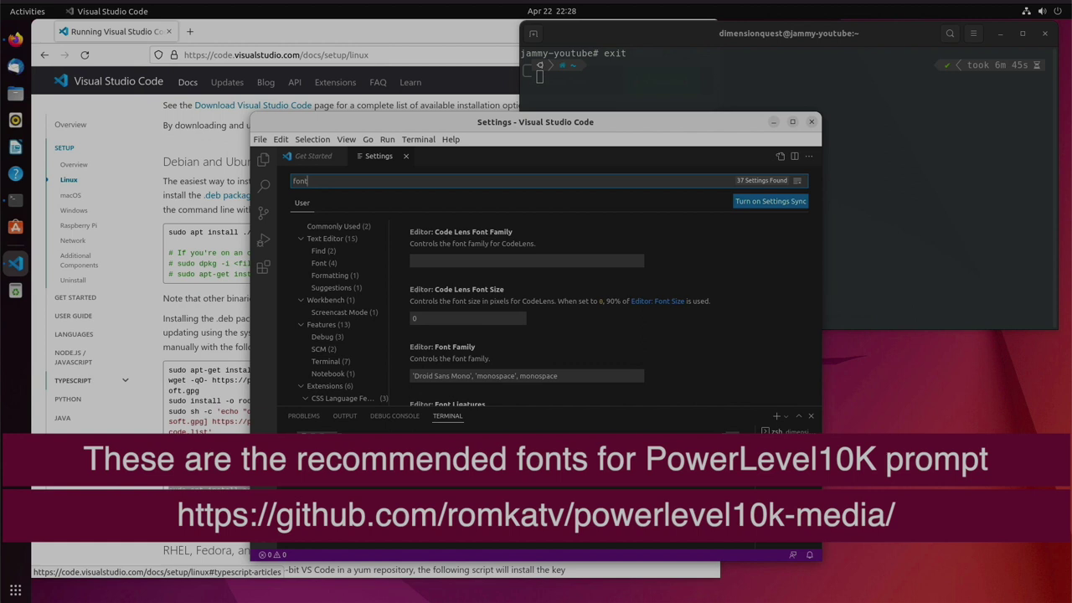
{"action": "left_click", "coordinate": [415, 375]}
{"action": "type", "text": "Mesl"}
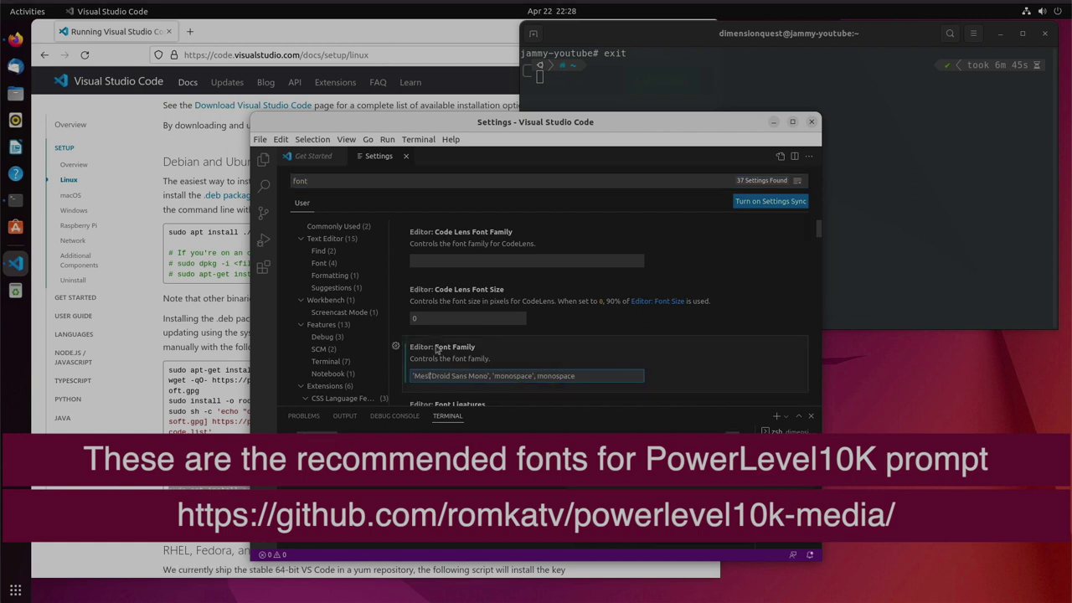
{"action": "type", "text": "oLGS N"}
{"action": "type", "text": "F'"}
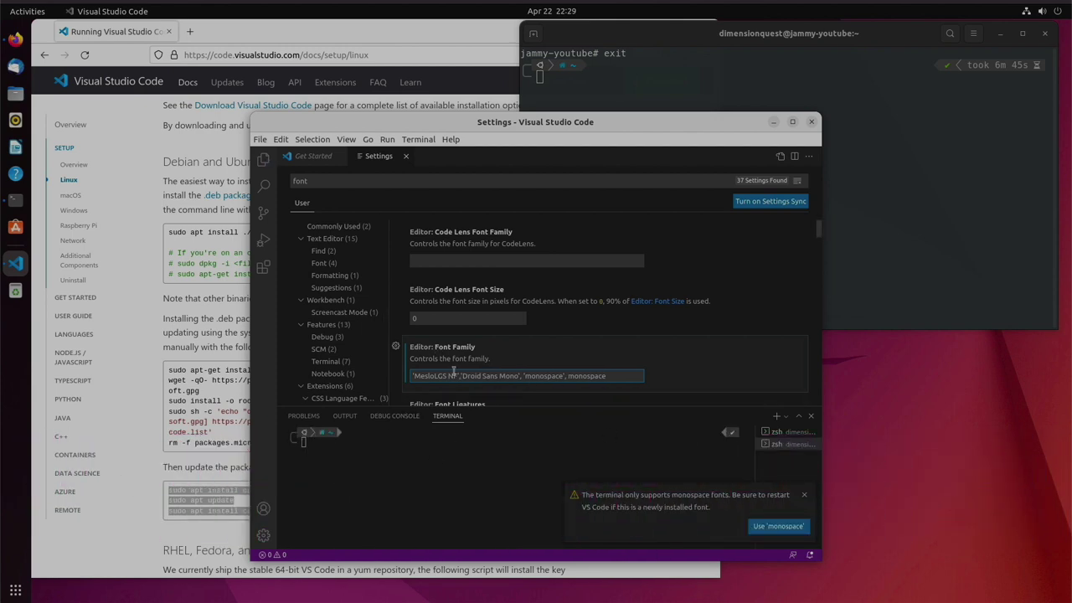
{"action": "type", "text": ","}
{"action": "left_click", "coordinate": [406, 156]}
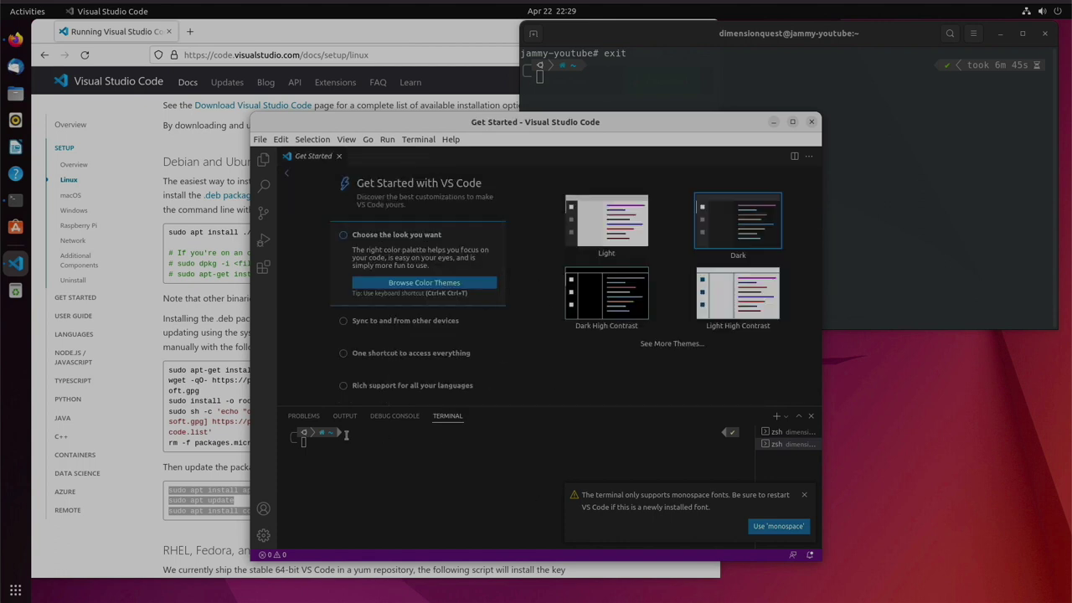
Close the notification that the terminal supports only monospace fonts.
{"action": "left_click_drag", "start_coordinate": [346, 435], "coordinate": [293, 432]}
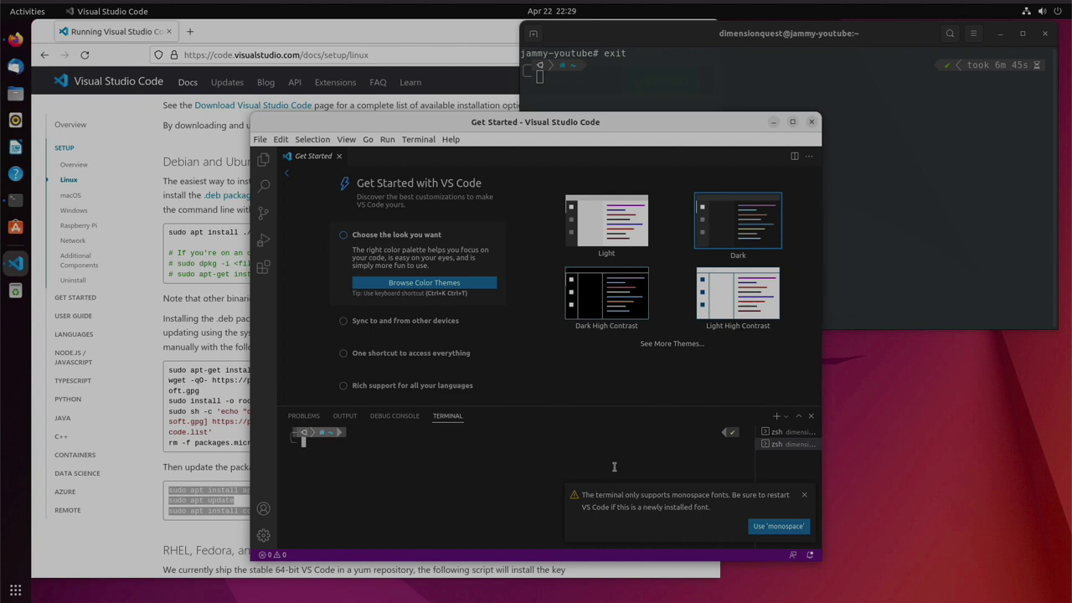
{"action": "left_click", "coordinate": [804, 495]}
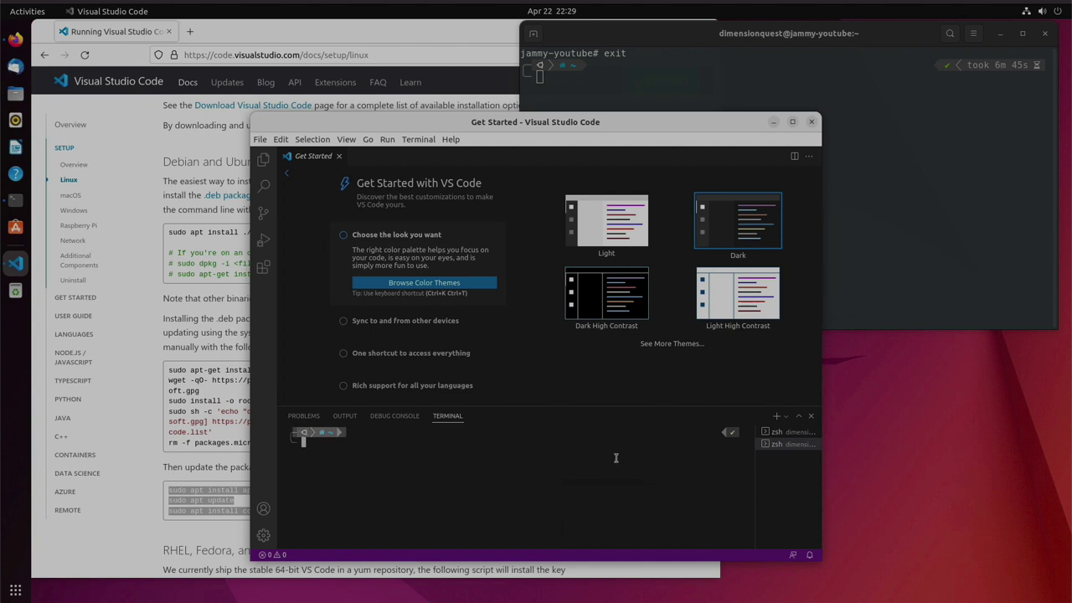